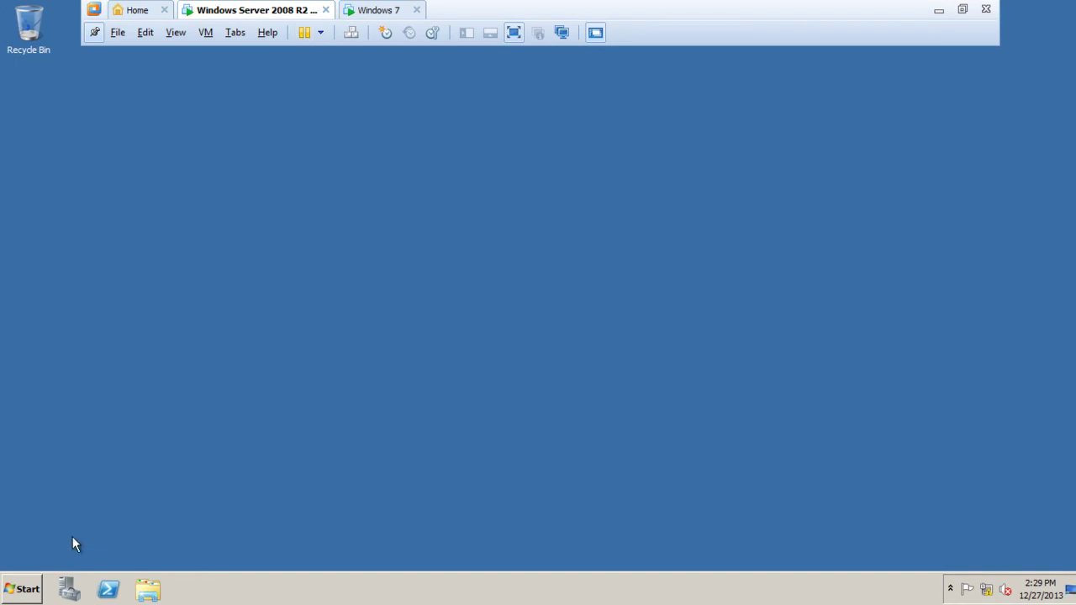
Open Local Disk (C:) from Computer in Windows Explorer.
{"action": "left_click", "coordinate": [22, 589]}
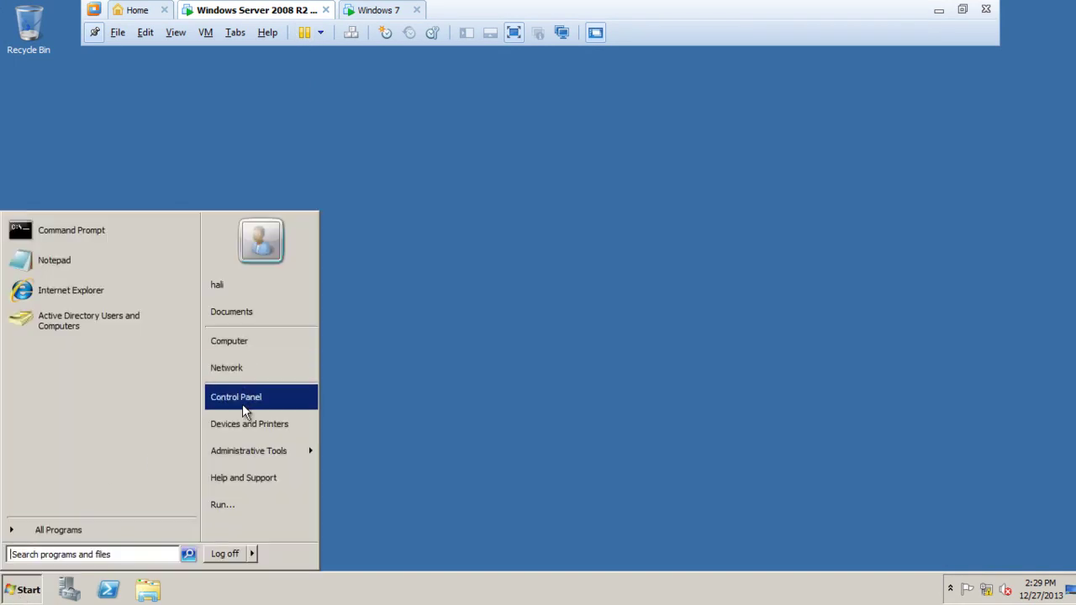
{"action": "left_click", "coordinate": [242, 342]}
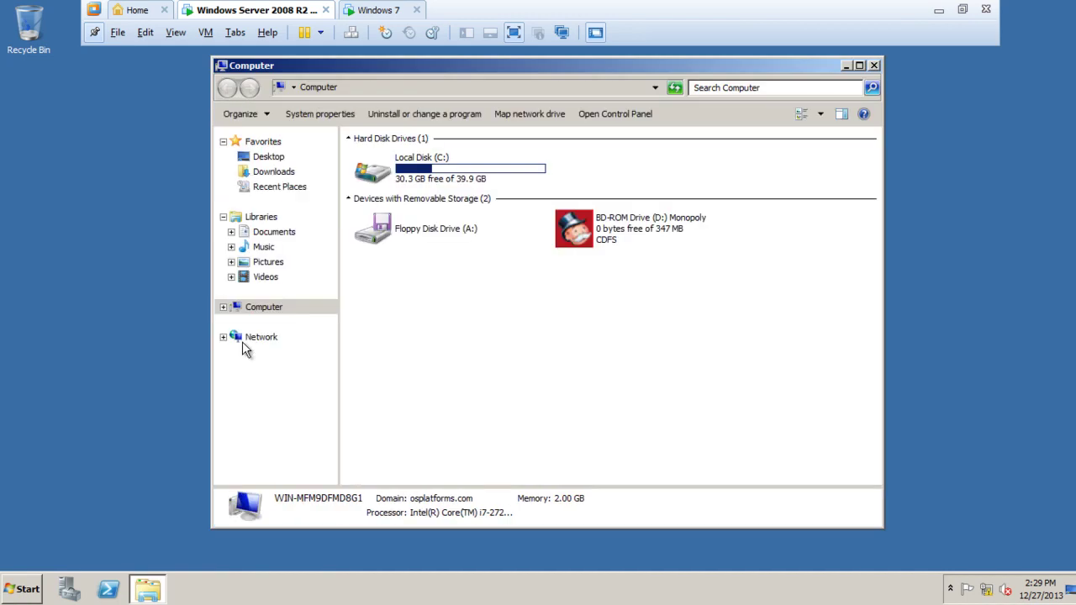
{"action": "double_click", "coordinate": [425, 166]}
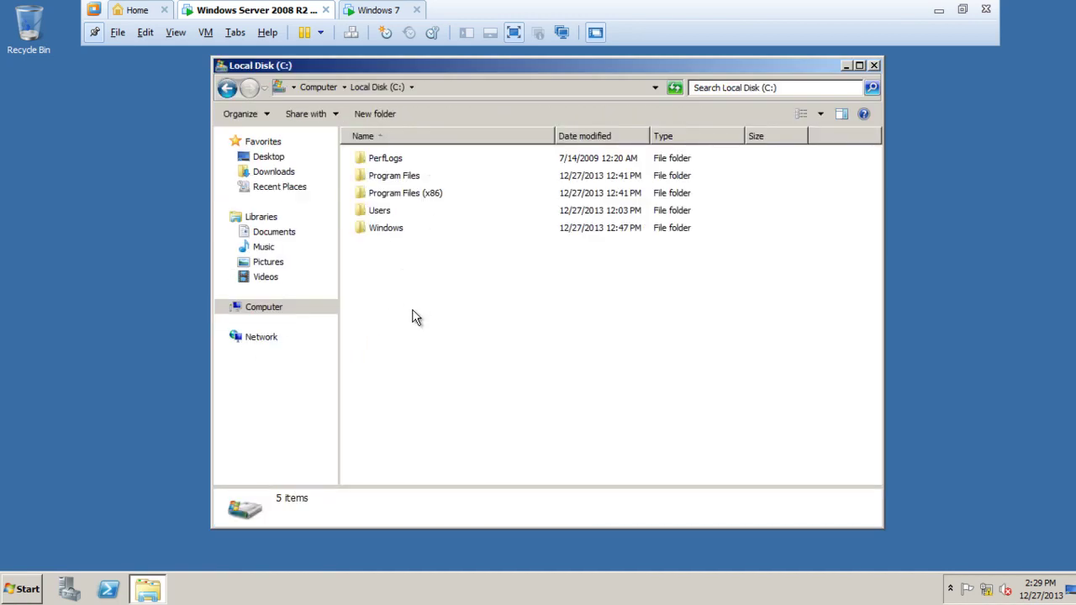
Create a new folder on C: named 'User Profiles'.
{"action": "right_click", "coordinate": [385, 261]}
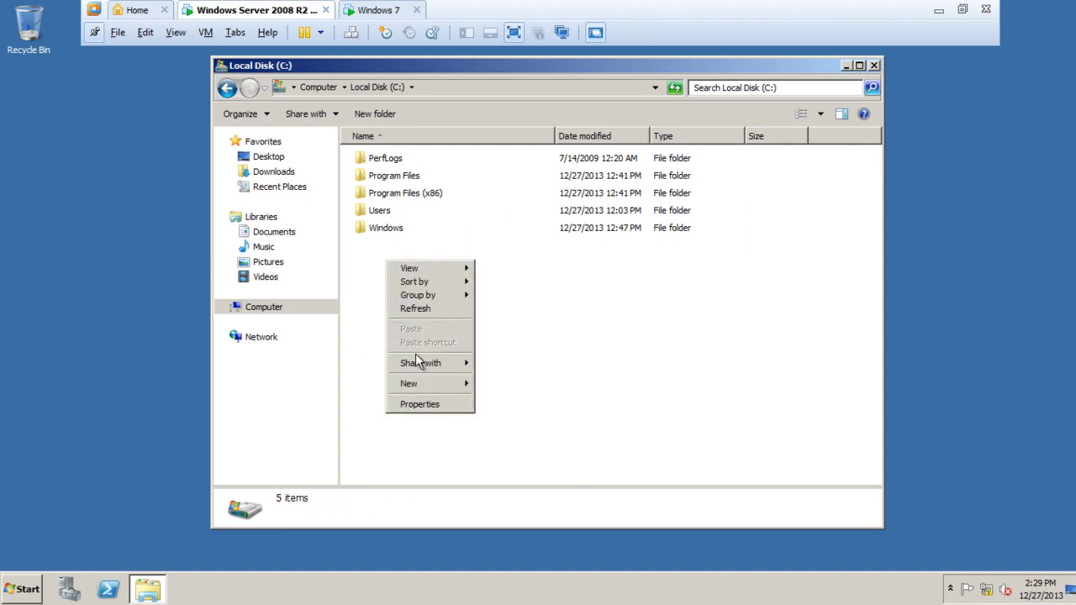
{"action": "mouse_move", "coordinate": [419, 384]}
{"action": "left_click", "coordinate": [504, 386]}
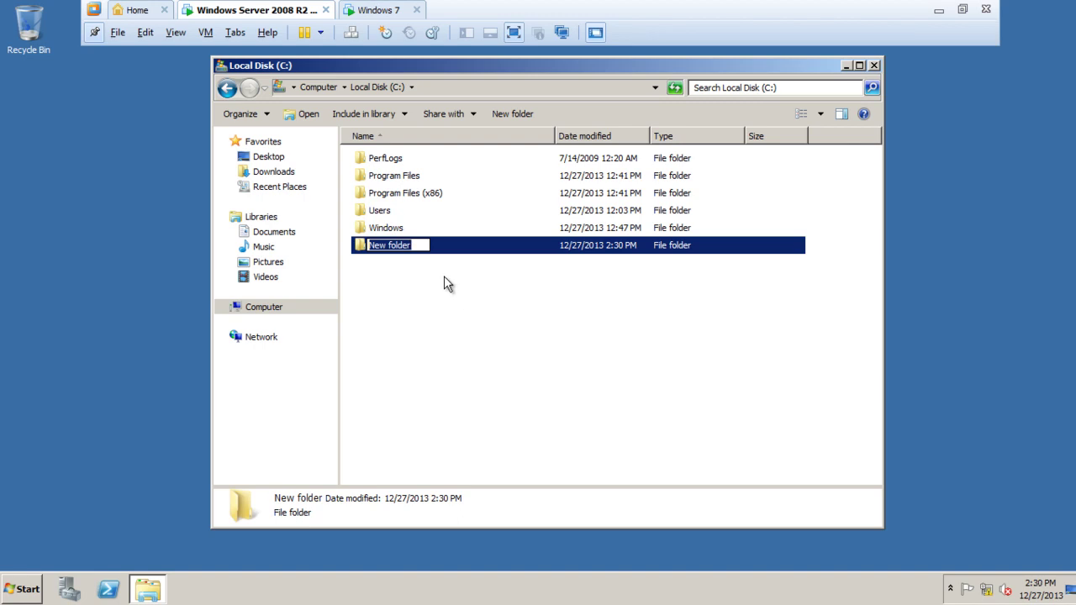
{"action": "type", "text": "User Pr"}
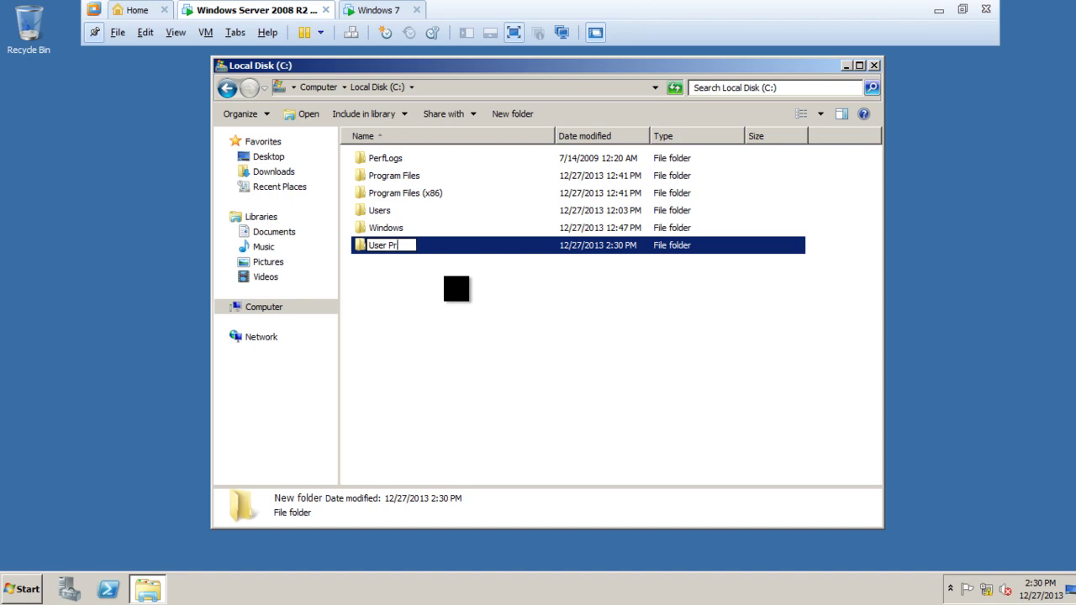
{"action": "type", "text": "ofiles"}
{"action": "left_click", "coordinate": [417, 328]}
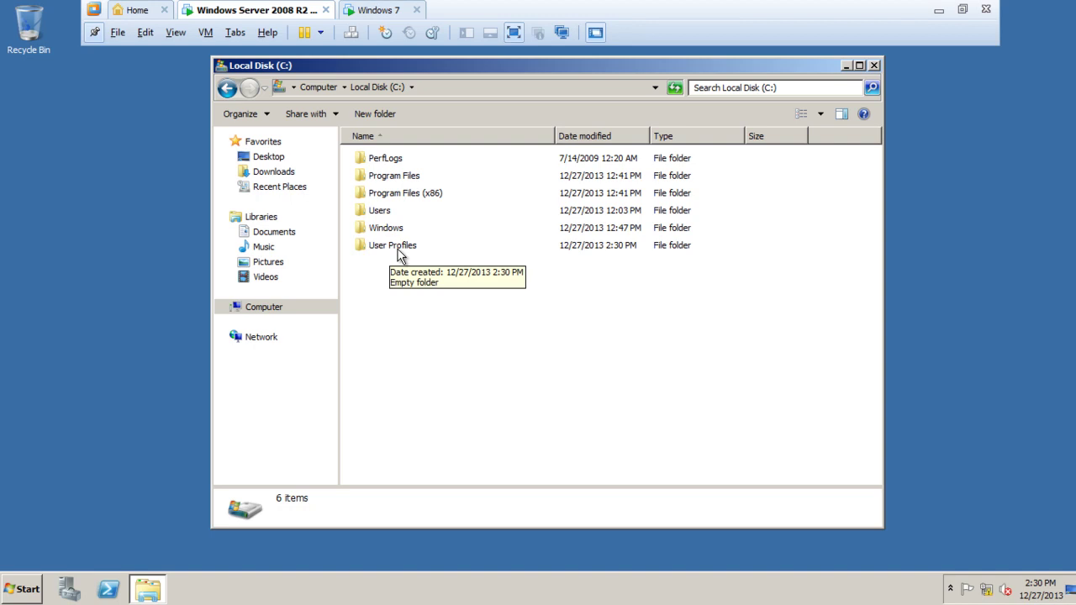
Start sharing the User Profiles folder from its properties and pick Everyone as the recipient.
{"action": "right_click", "coordinate": [397, 244]}
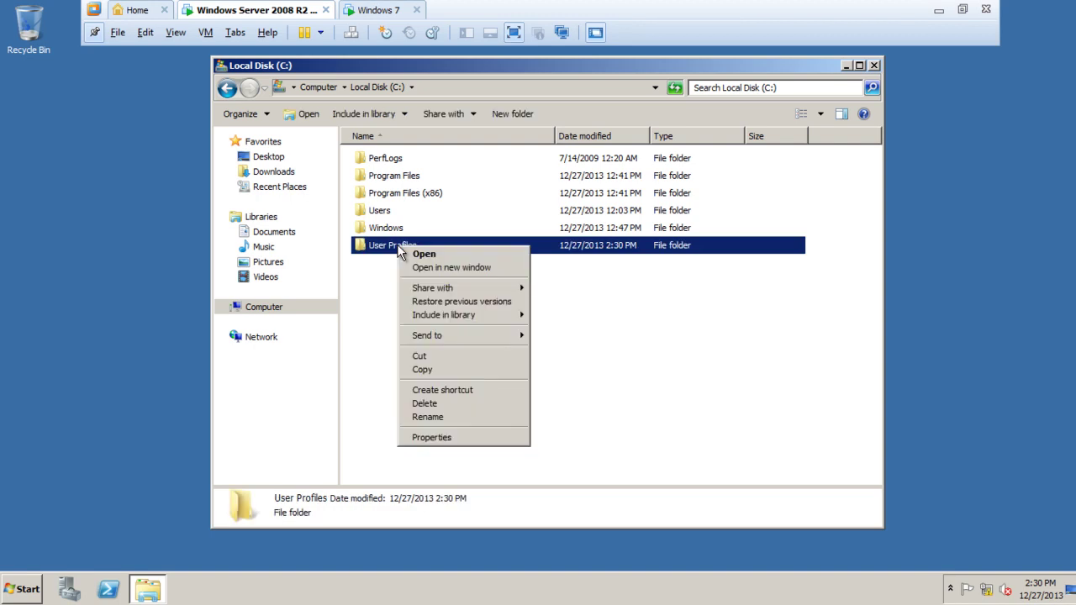
{"action": "left_click", "coordinate": [425, 437]}
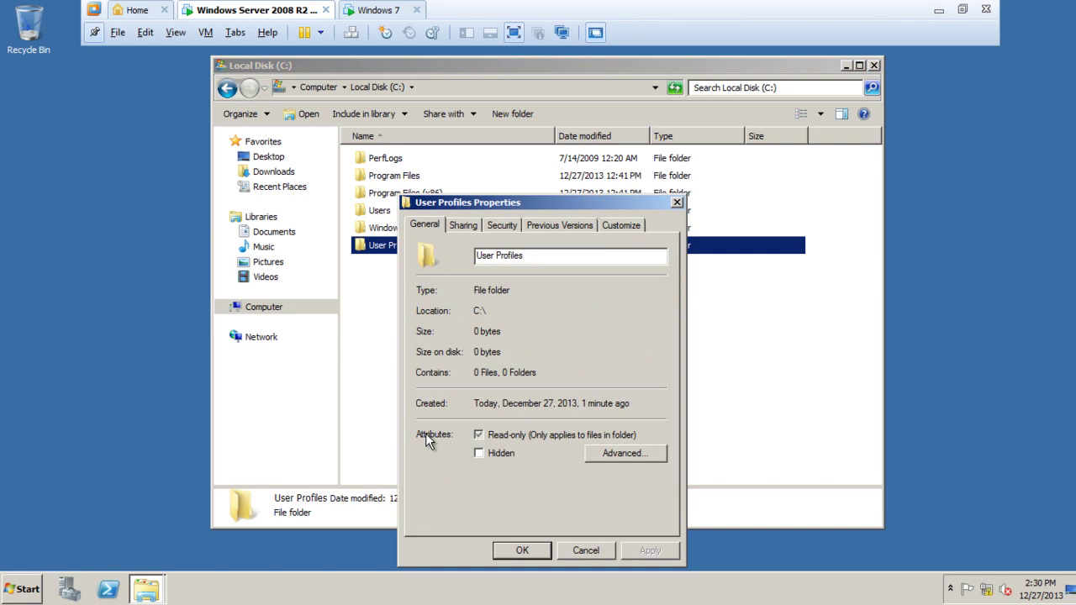
{"action": "left_click", "coordinate": [467, 226]}
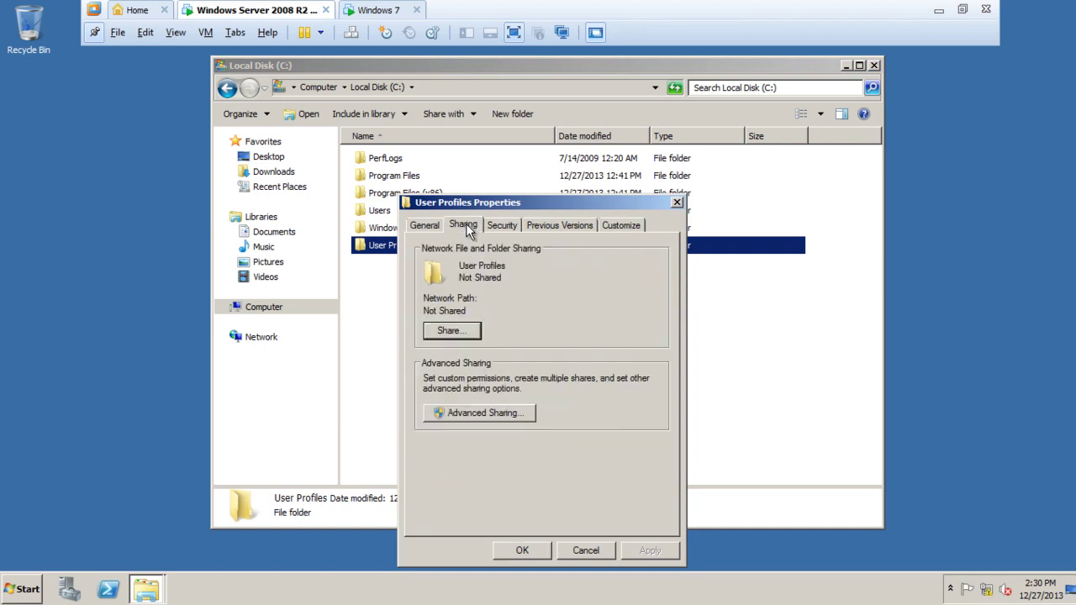
{"action": "left_click", "coordinate": [461, 336]}
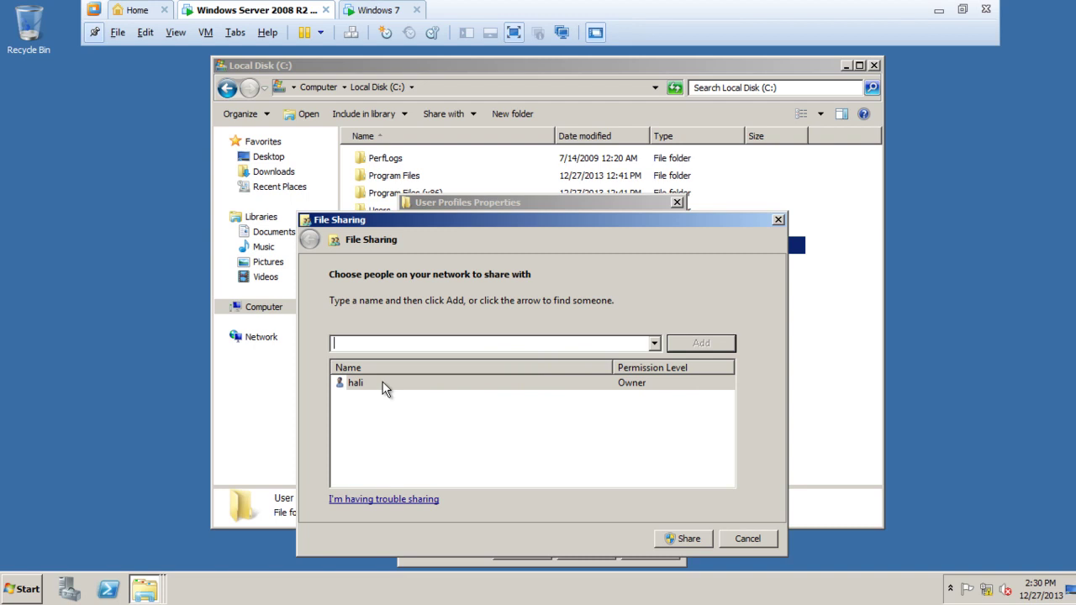
{"action": "left_click", "coordinate": [655, 344]}
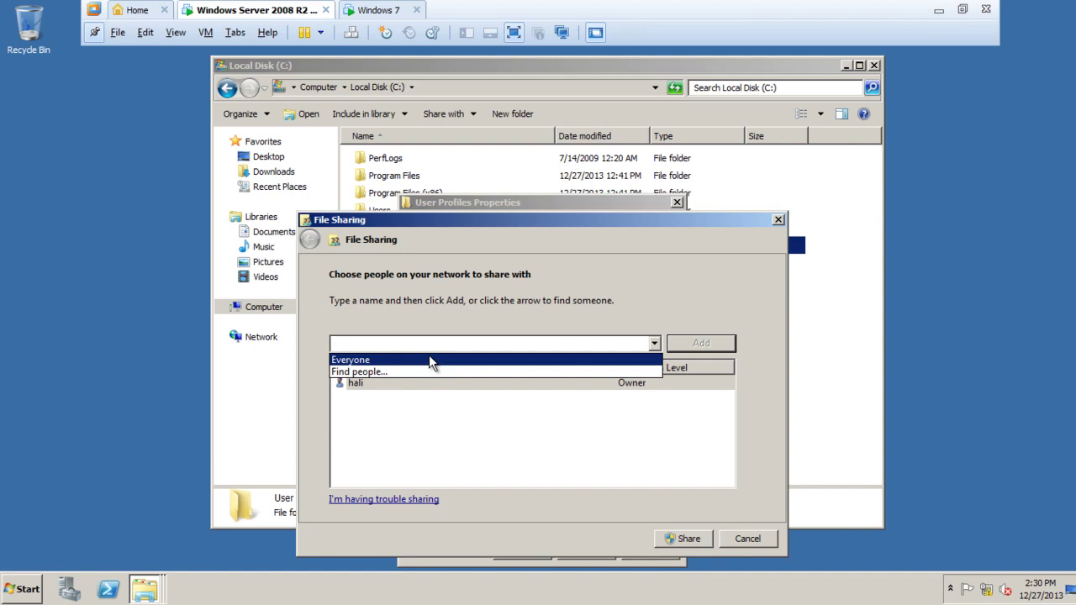
{"action": "left_click", "coordinate": [355, 361]}
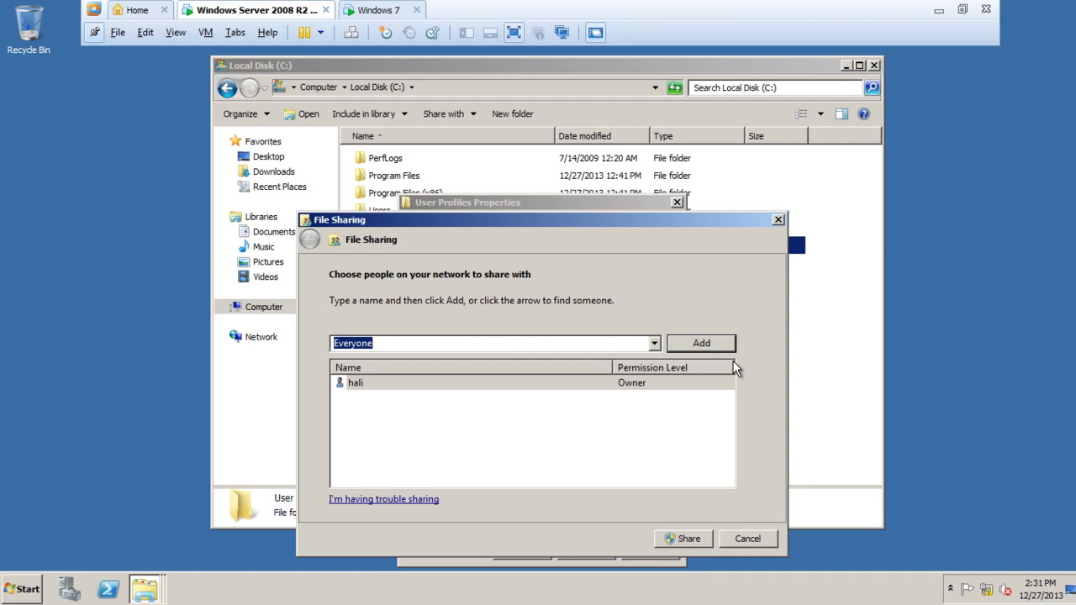
Add Everyone with Read/Write permission and share the User Profiles folder.
{"action": "left_click", "coordinate": [708, 344]}
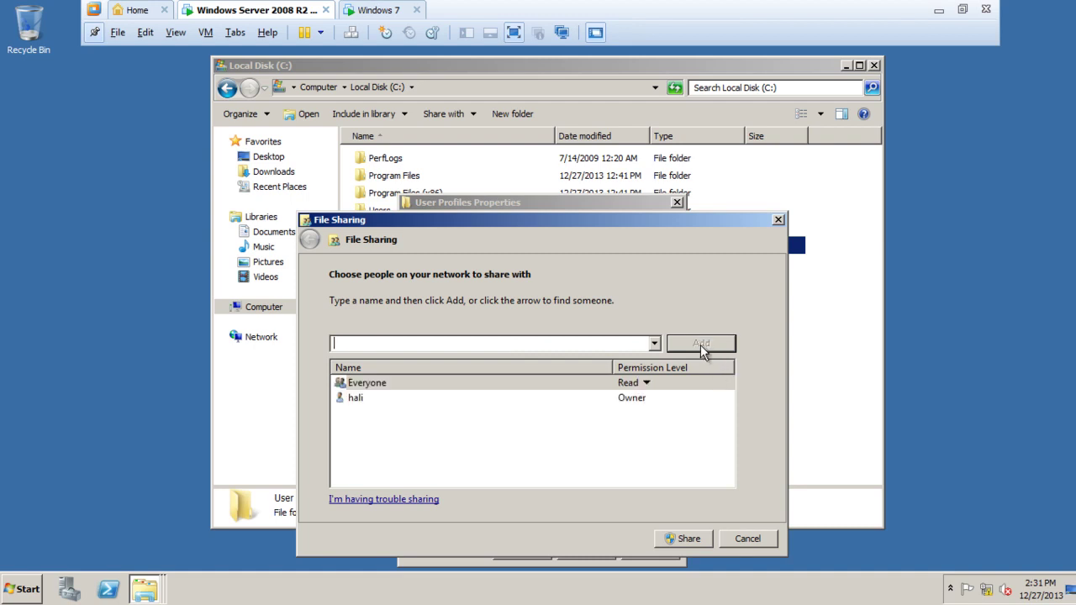
{"action": "left_click", "coordinate": [397, 387]}
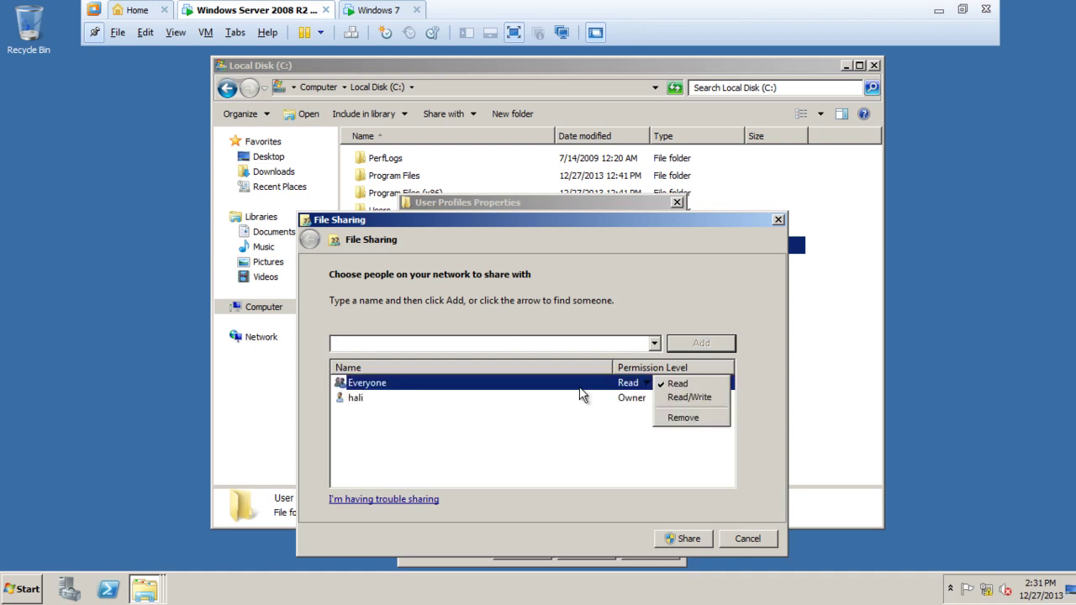
{"action": "left_click", "coordinate": [687, 397]}
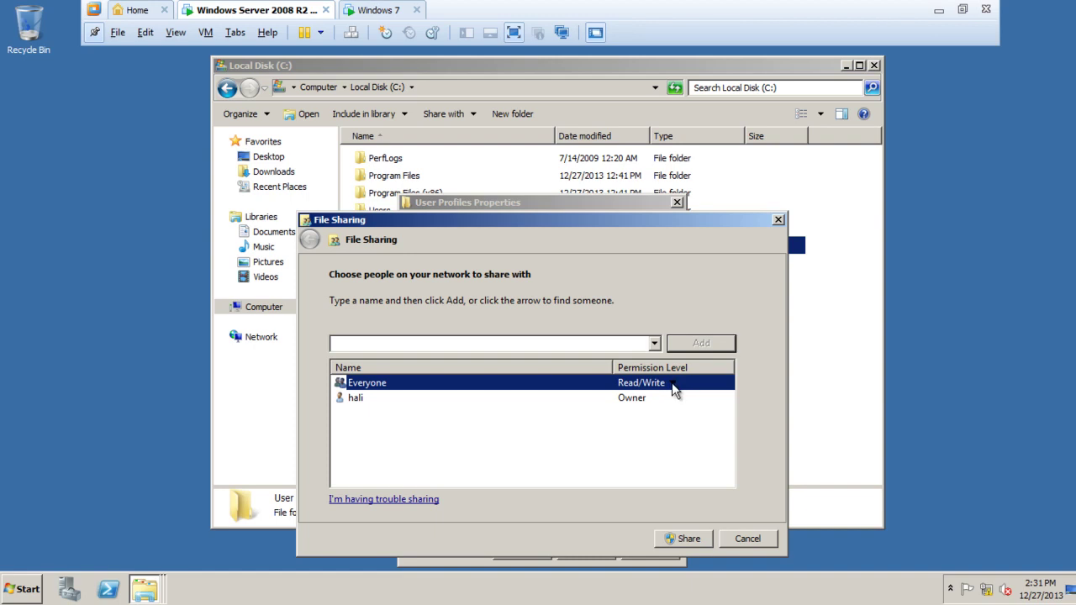
{"action": "left_click", "coordinate": [640, 399]}
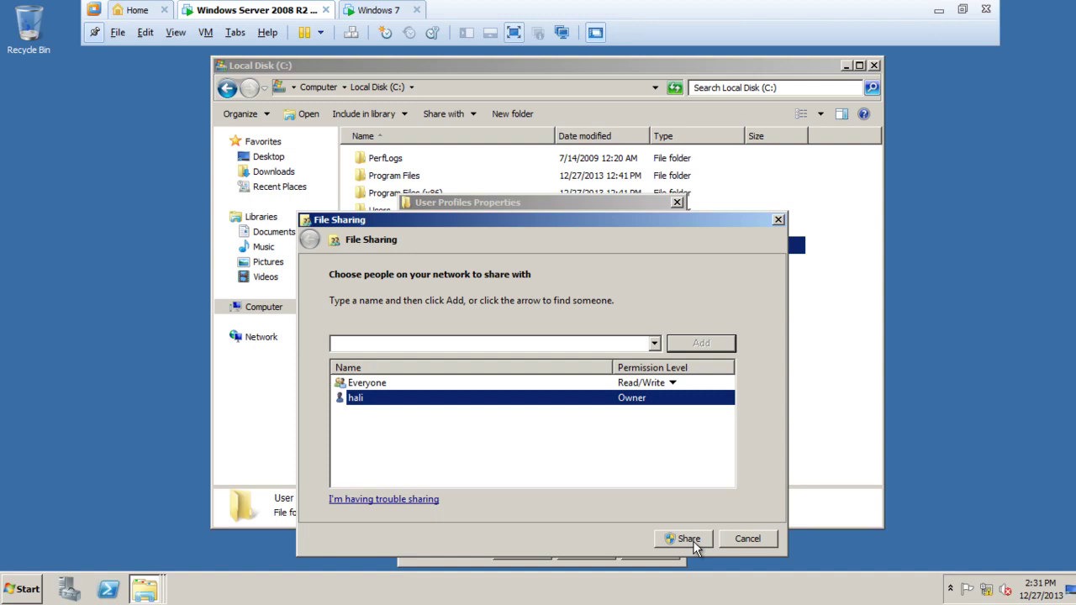
{"action": "left_click", "coordinate": [640, 384]}
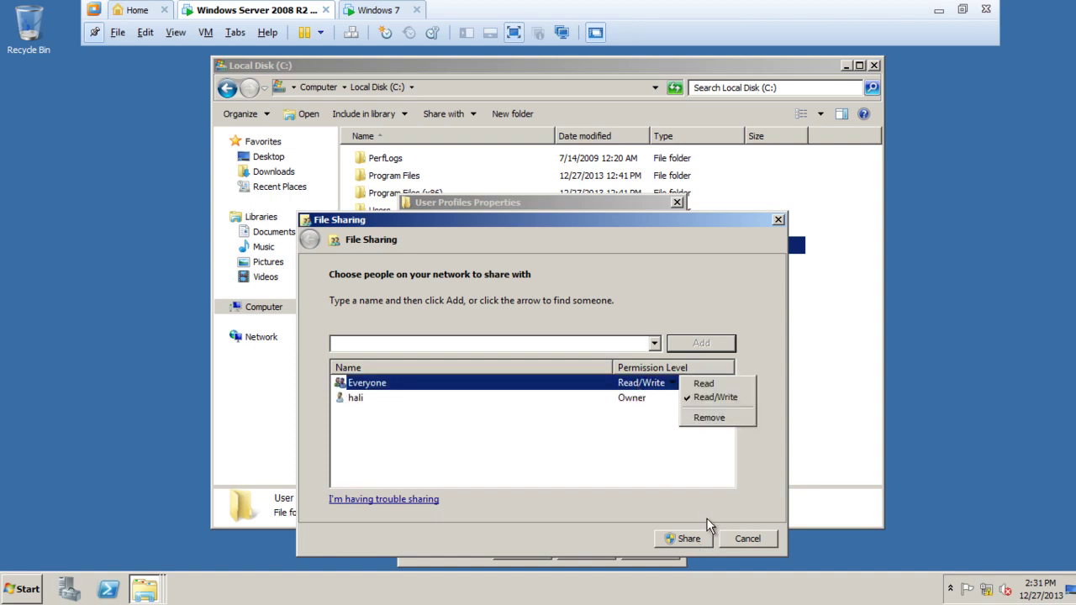
{"action": "left_click", "coordinate": [711, 397]}
{"action": "left_click", "coordinate": [683, 539]}
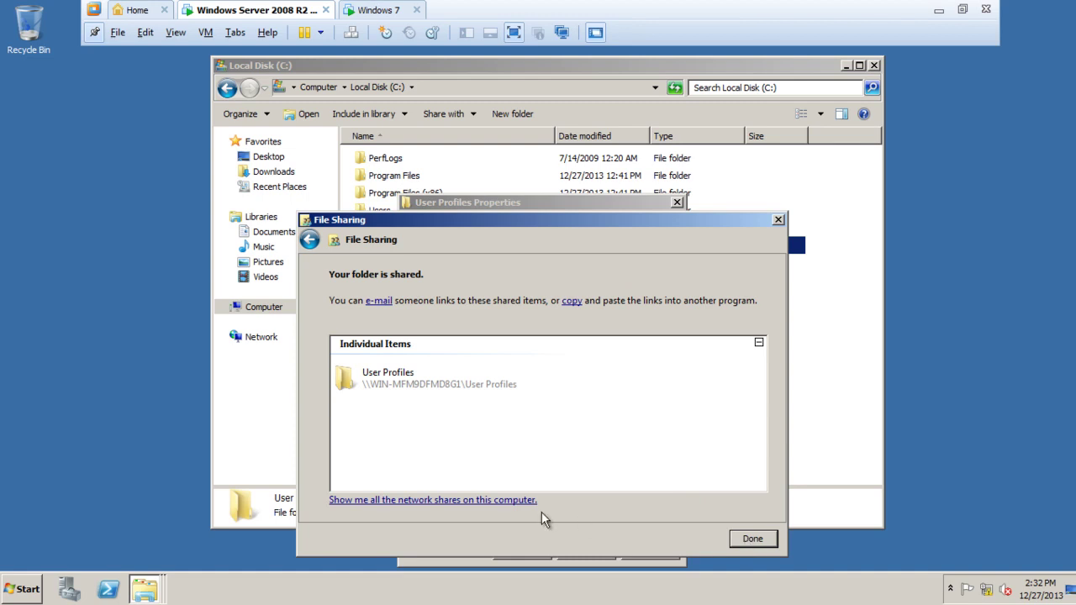
Finish sharing and copy the network path \\WIN-MFM9DFMD8G1\User Profiles from the Sharing tab.
{"action": "left_click", "coordinate": [752, 540]}
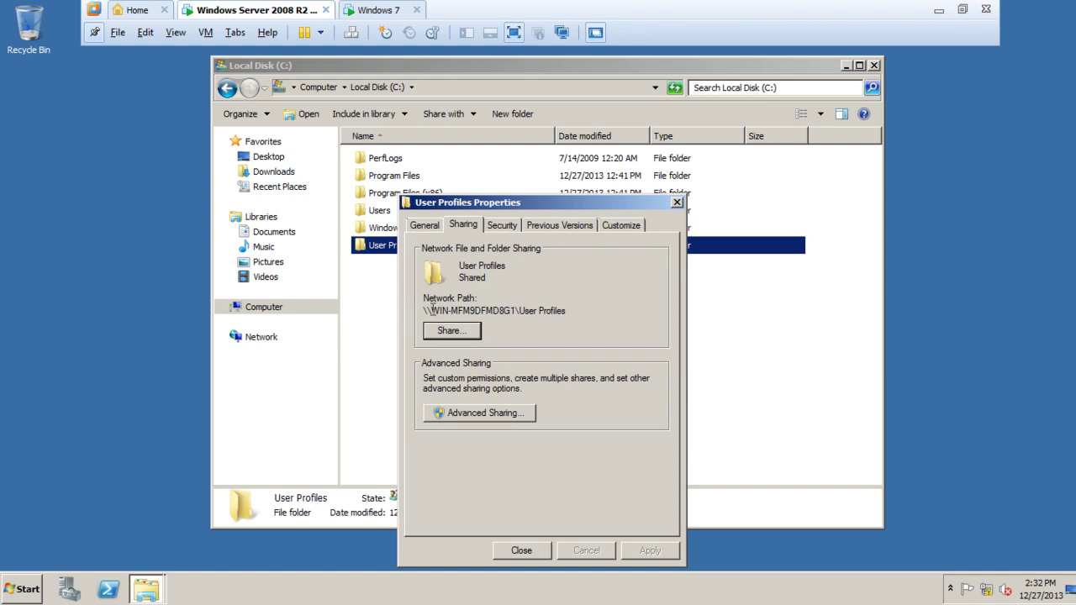
{"action": "left_click_drag", "start_coordinate": [432, 310], "coordinate": [516, 312]}
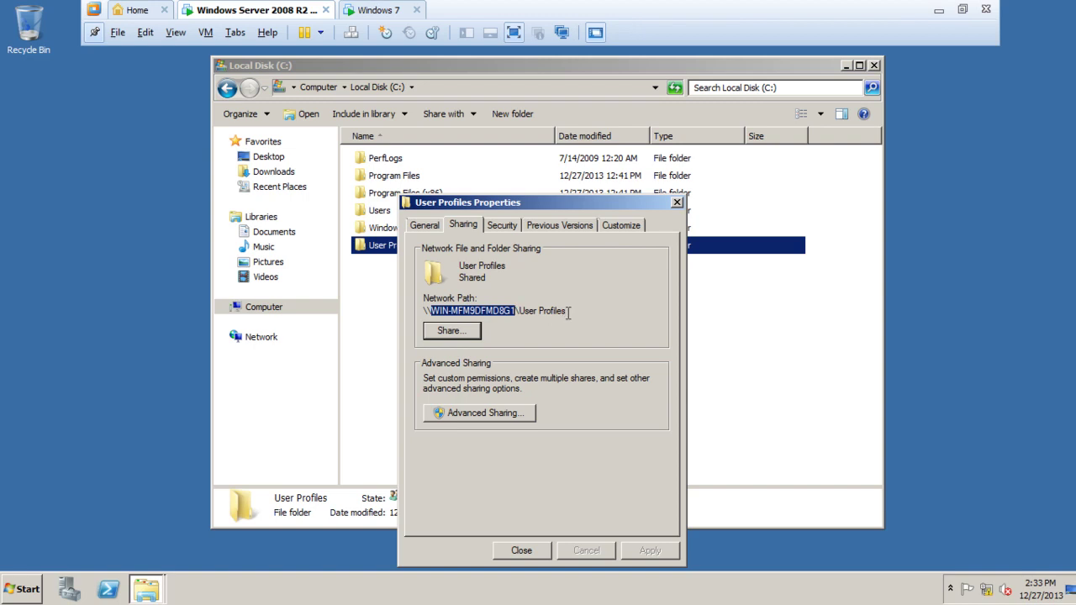
{"action": "left_click_drag", "start_coordinate": [569, 313], "coordinate": [423, 309]}
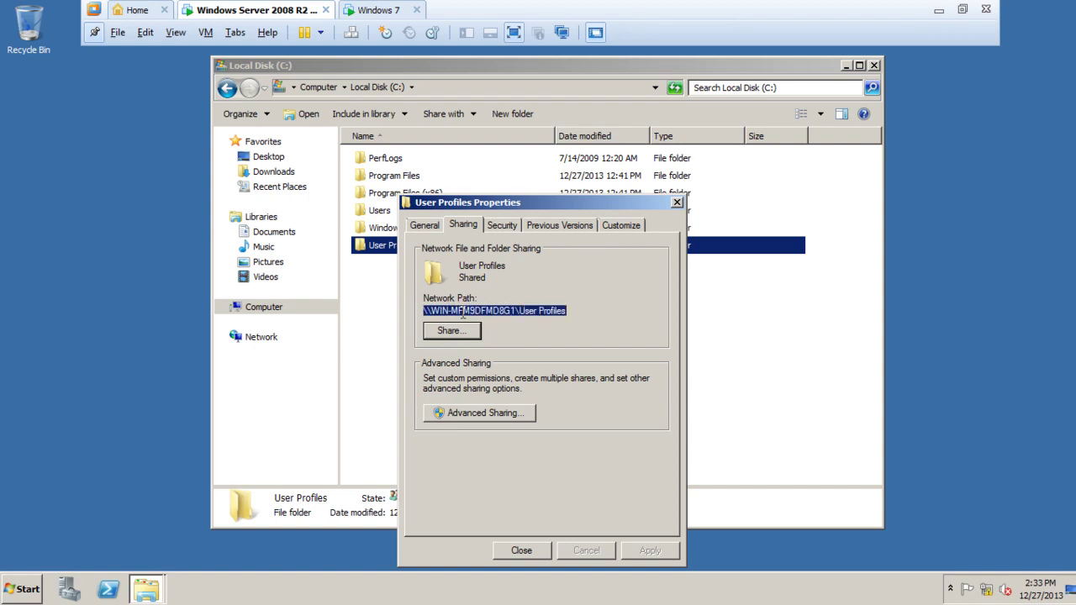
{"action": "right_click", "coordinate": [463, 313]}
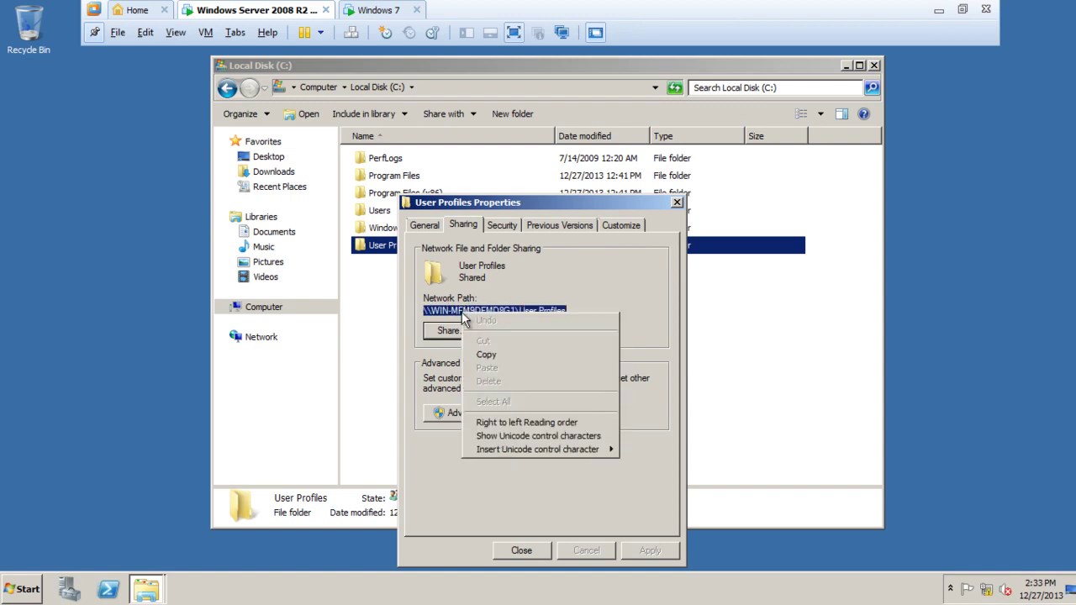
{"action": "left_click", "coordinate": [487, 354]}
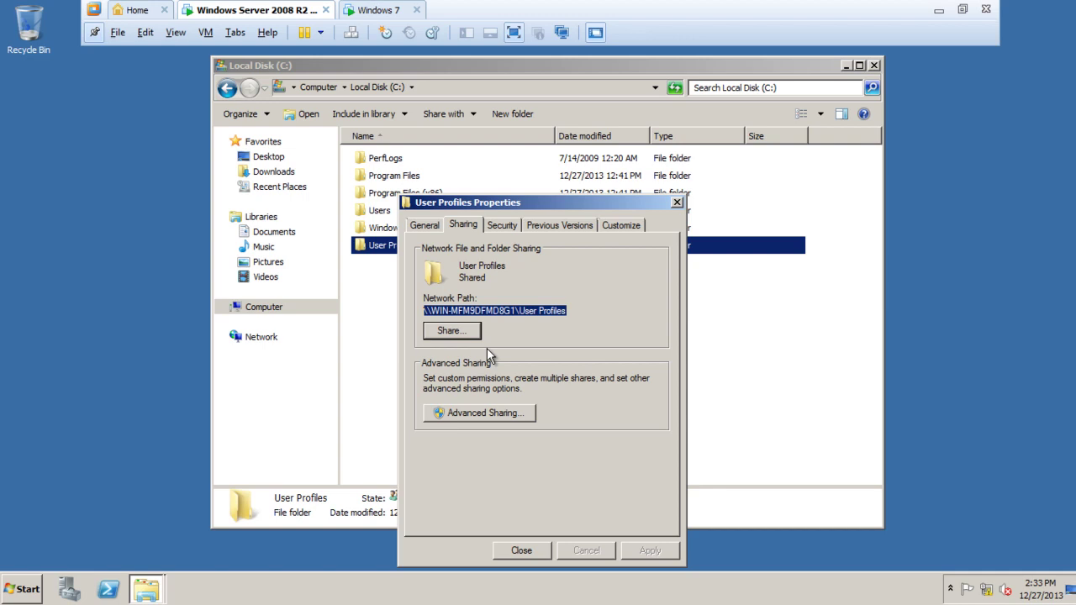
Close the folder properties and launch Active Directory Users and Computers.
{"action": "left_click", "coordinate": [533, 551]}
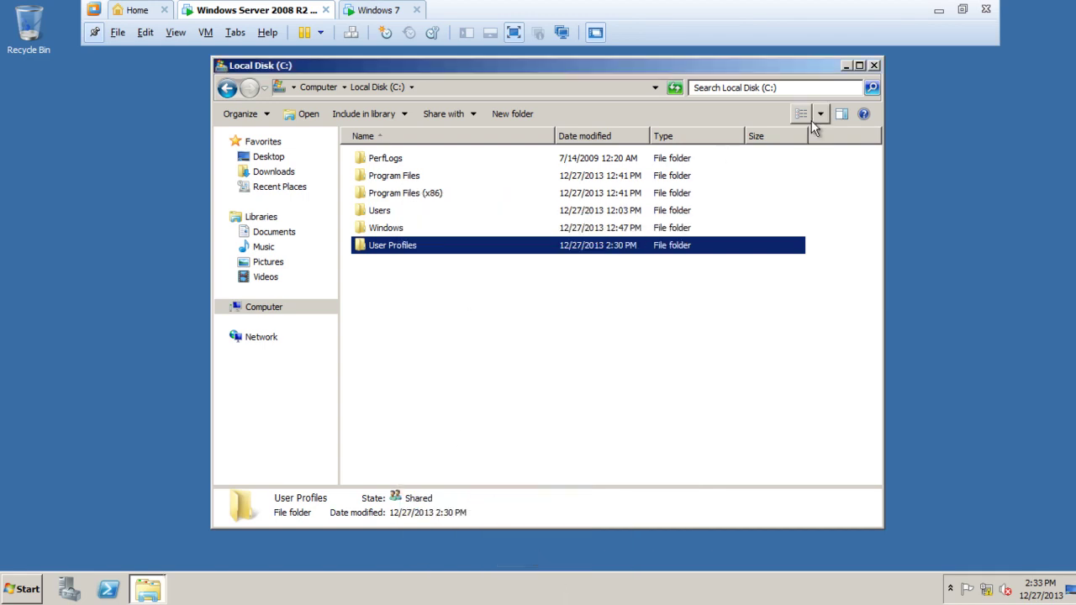
{"action": "left_click", "coordinate": [18, 590]}
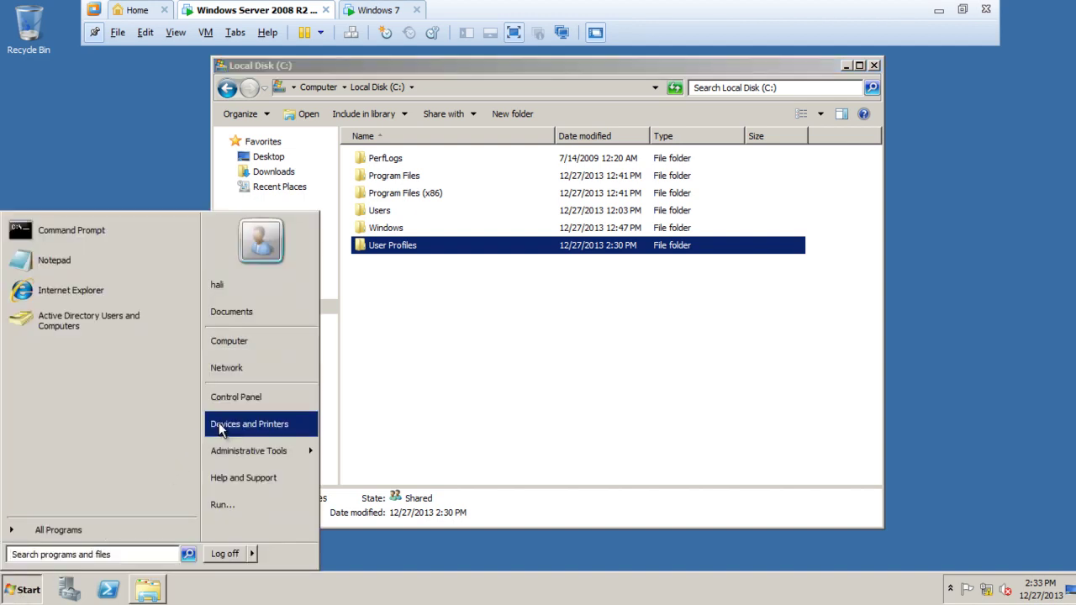
{"action": "mouse_move", "coordinate": [240, 455]}
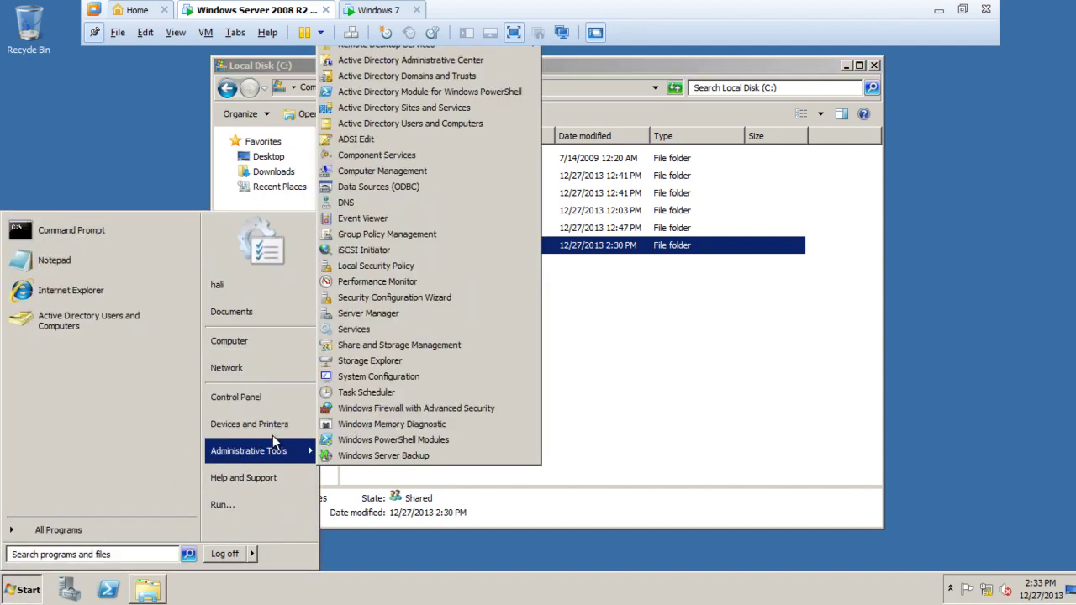
{"action": "left_click", "coordinate": [391, 123]}
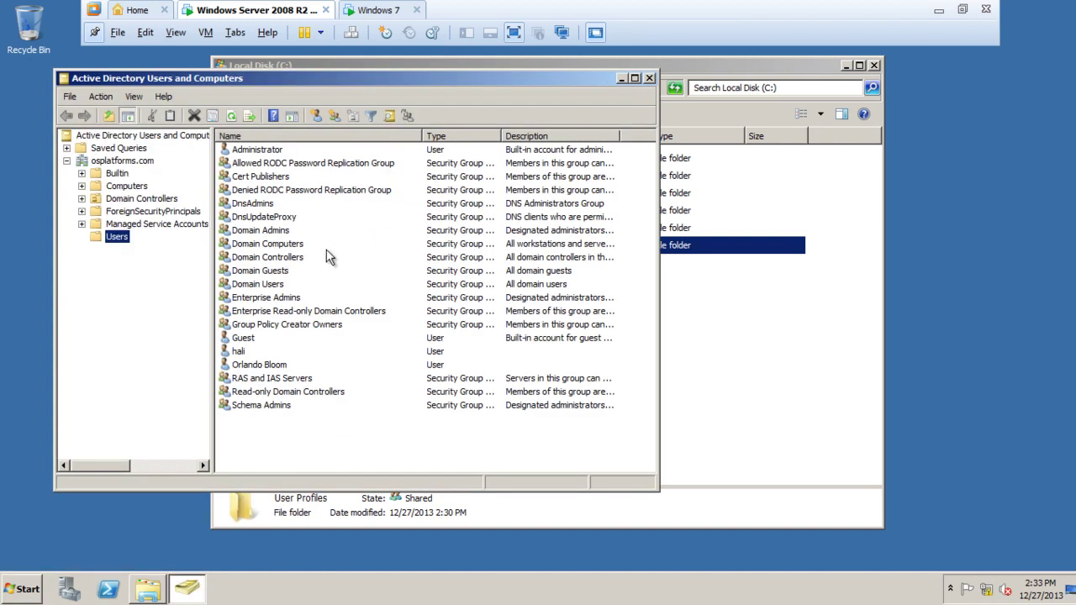
Open the test user's properties from the osplatforms.com Users container.
{"action": "left_click", "coordinate": [110, 162]}
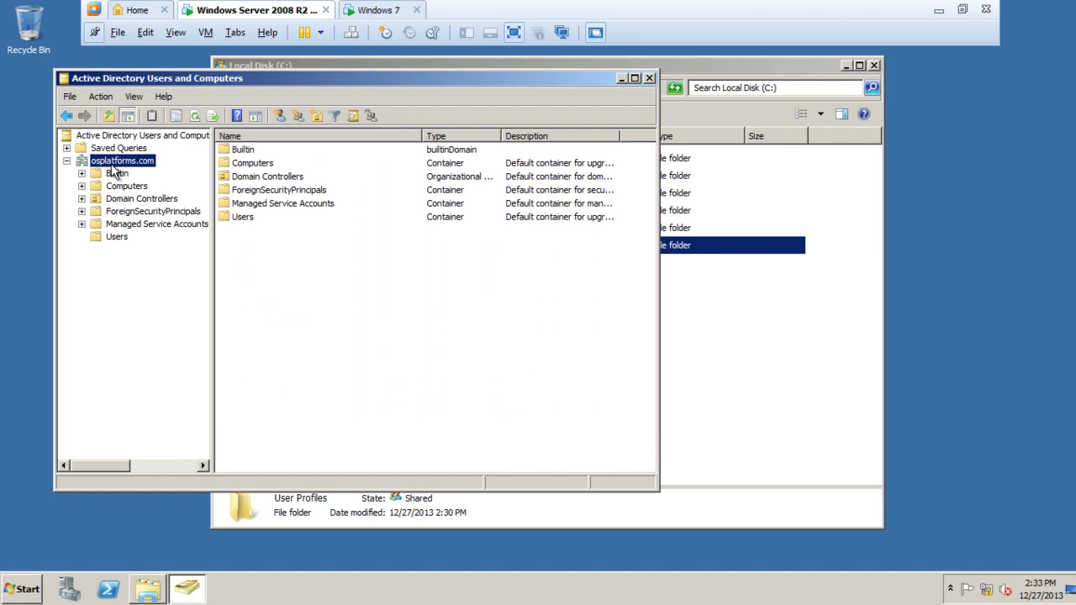
{"action": "left_click", "coordinate": [125, 236]}
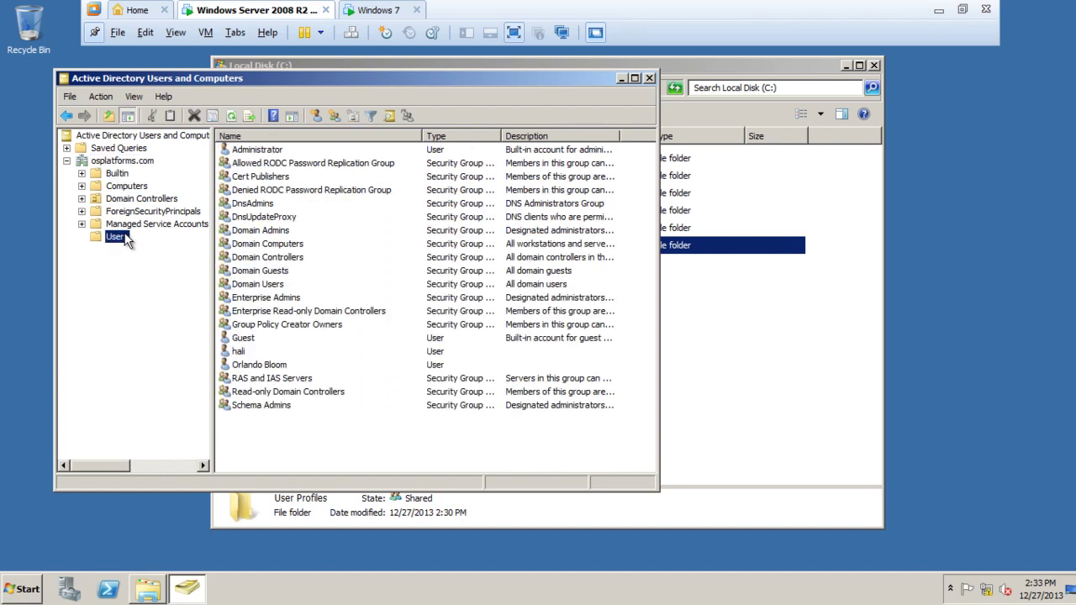
{"action": "double_click", "coordinate": [247, 367]}
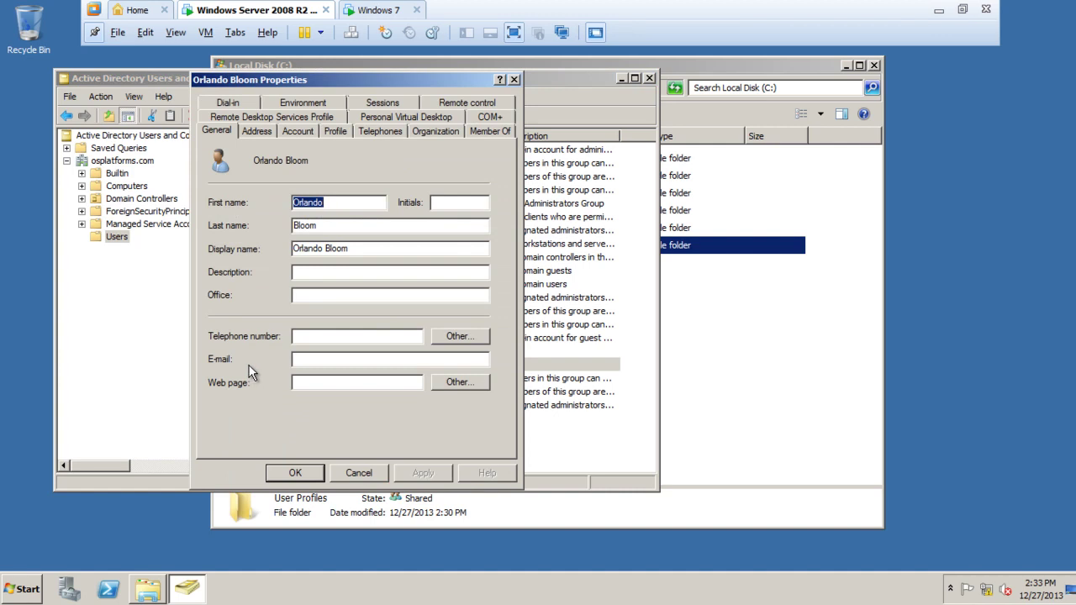
Paste \\WIN-MFM9DFMD8G1\User Profiles into the user's Profile path field.
{"action": "left_click", "coordinate": [341, 132]}
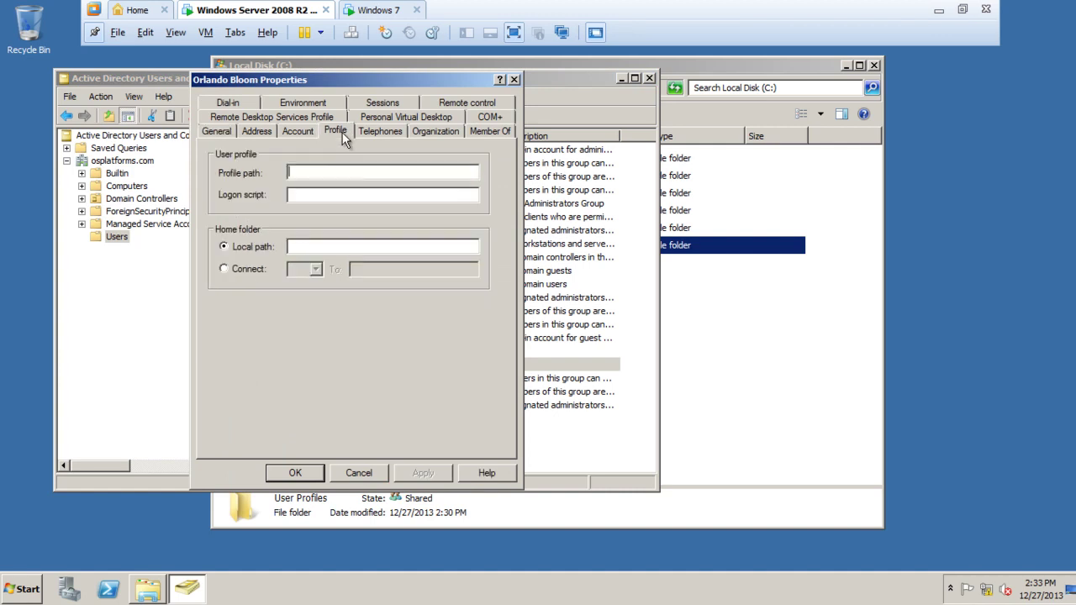
{"action": "left_click", "coordinate": [296, 174]}
{"action": "right_click", "coordinate": [327, 172]}
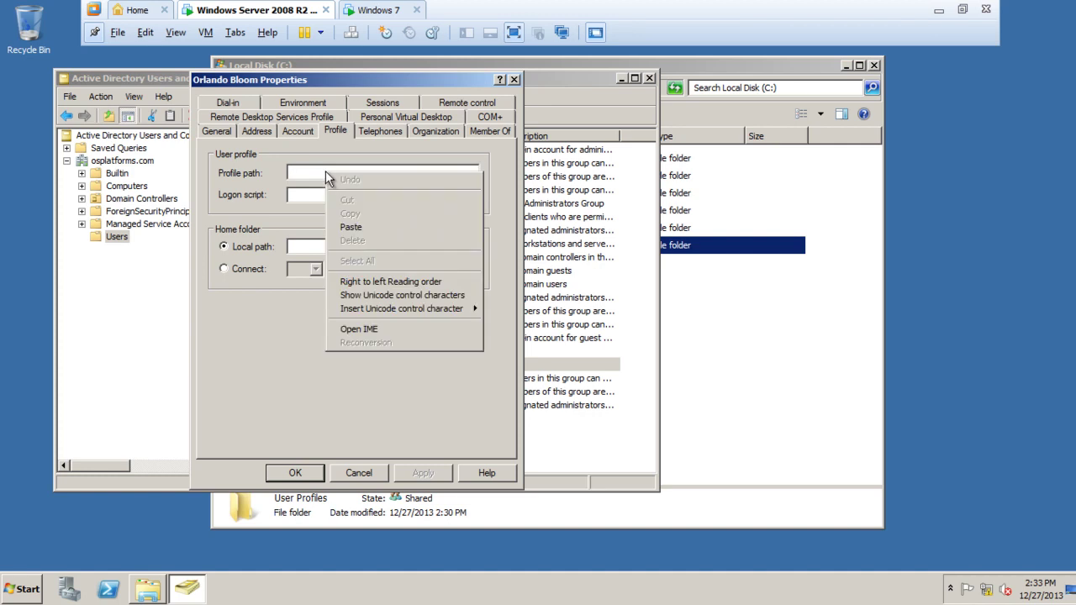
{"action": "left_click", "coordinate": [349, 227]}
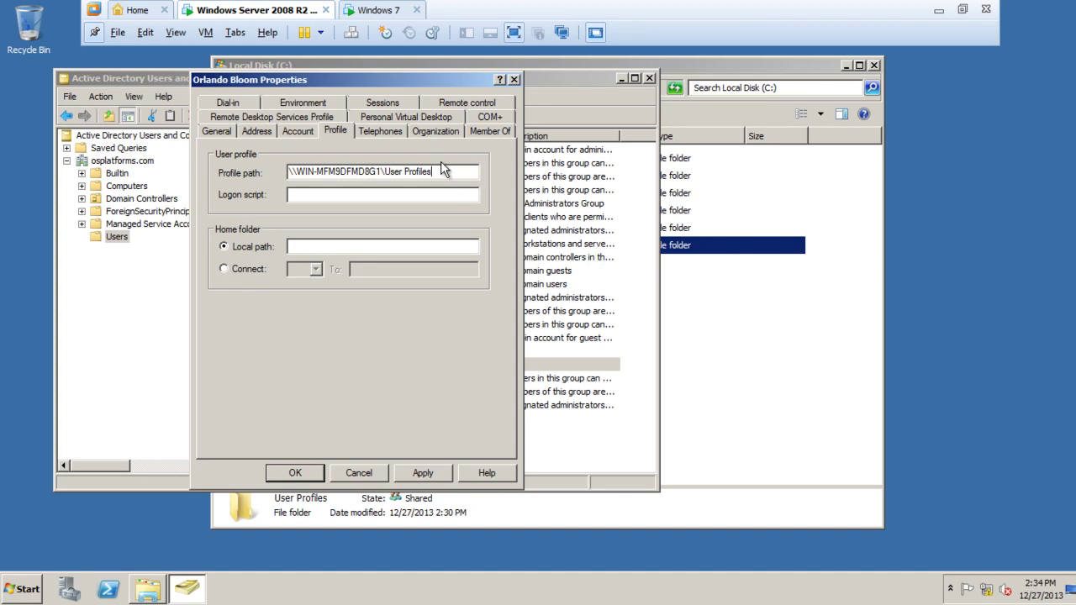
Append the %username% folder variable to the profile path, then apply and save.
{"action": "type", "text": "%username%"}
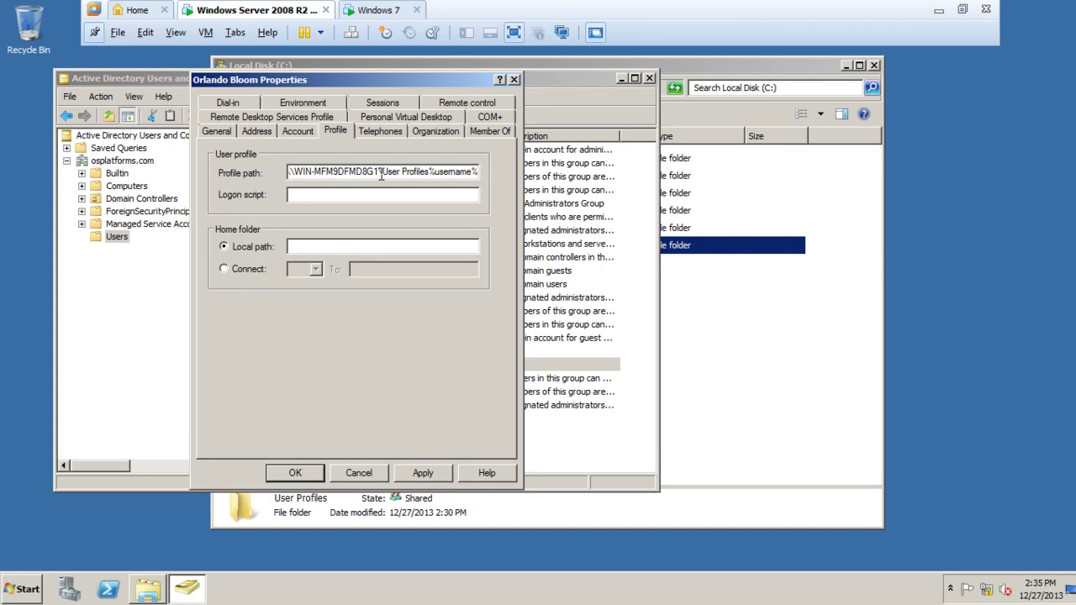
{"action": "left_click", "coordinate": [437, 472]}
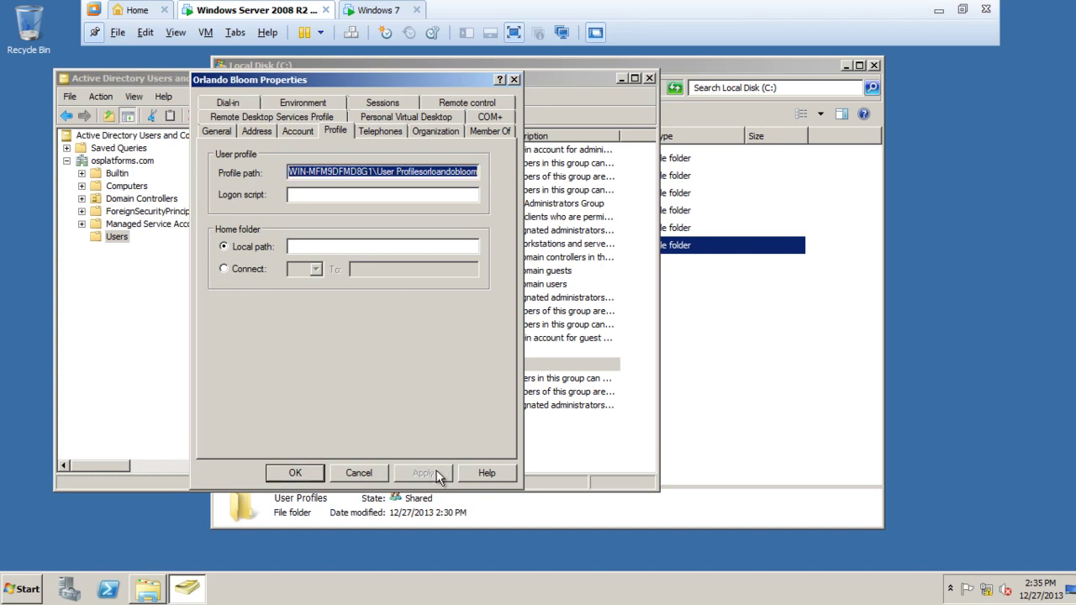
{"action": "left_click", "coordinate": [295, 474]}
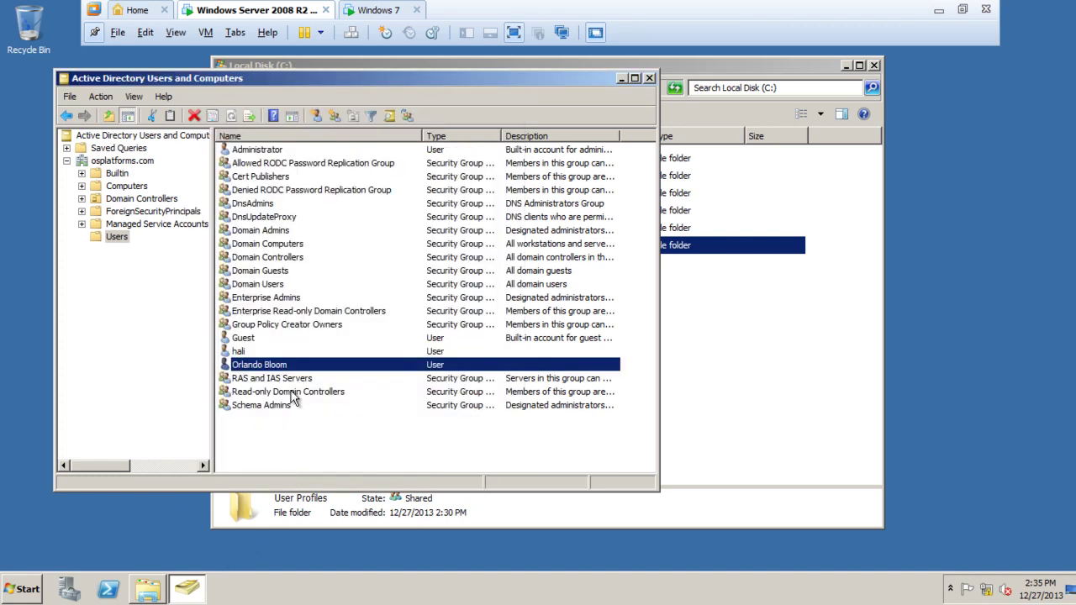
Reopen the user's Profile tab, remove the stray 'o' from the user folder name, and save.
{"action": "double_click", "coordinate": [285, 366]}
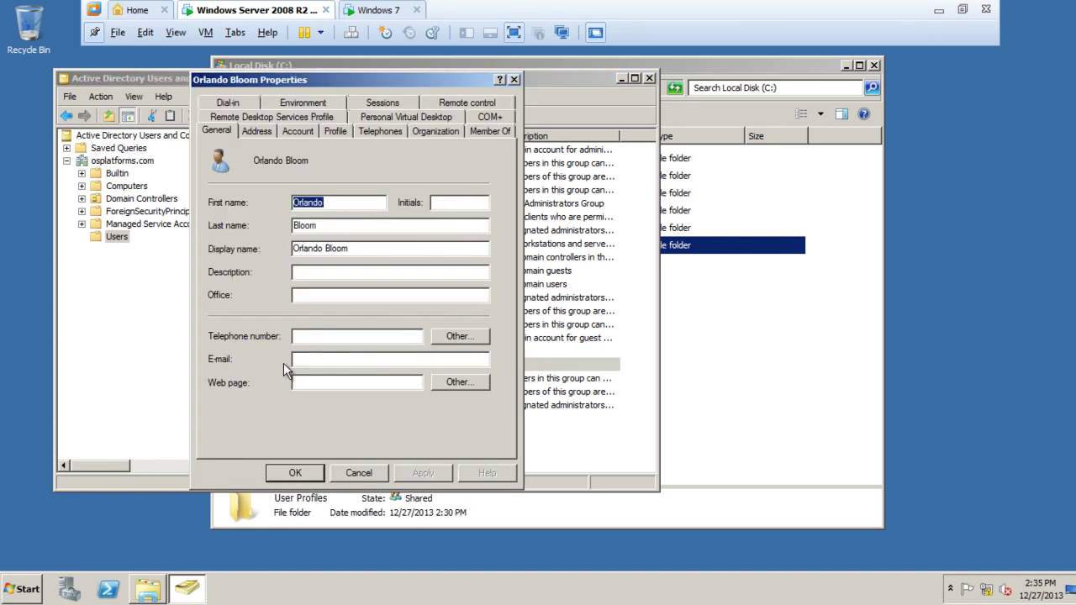
{"action": "left_click", "coordinate": [332, 132]}
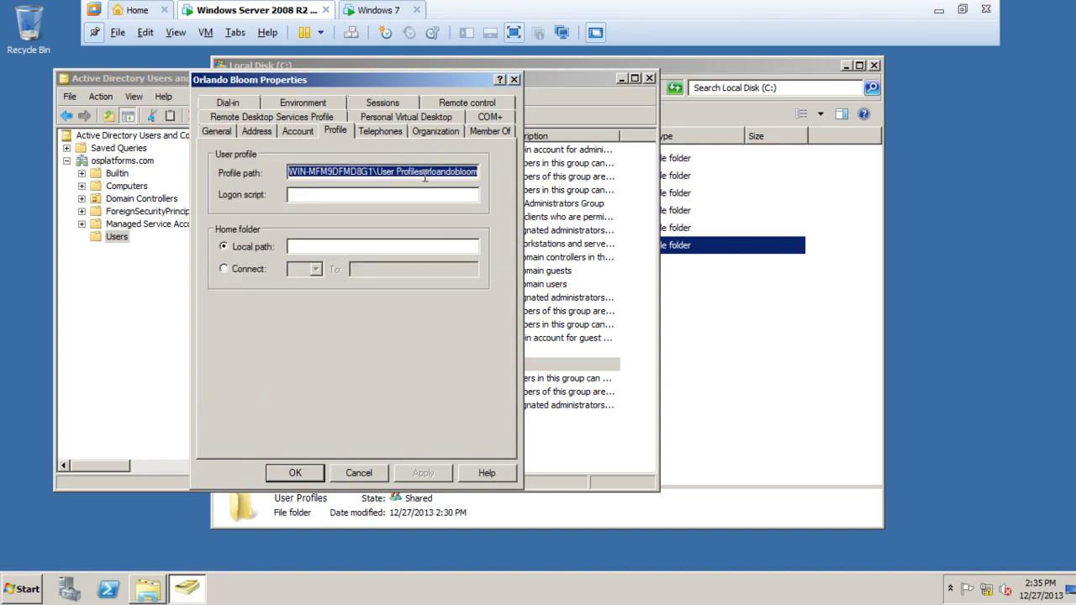
{"action": "key", "text": "Delete"}
{"action": "key", "text": "ctrl+v"}
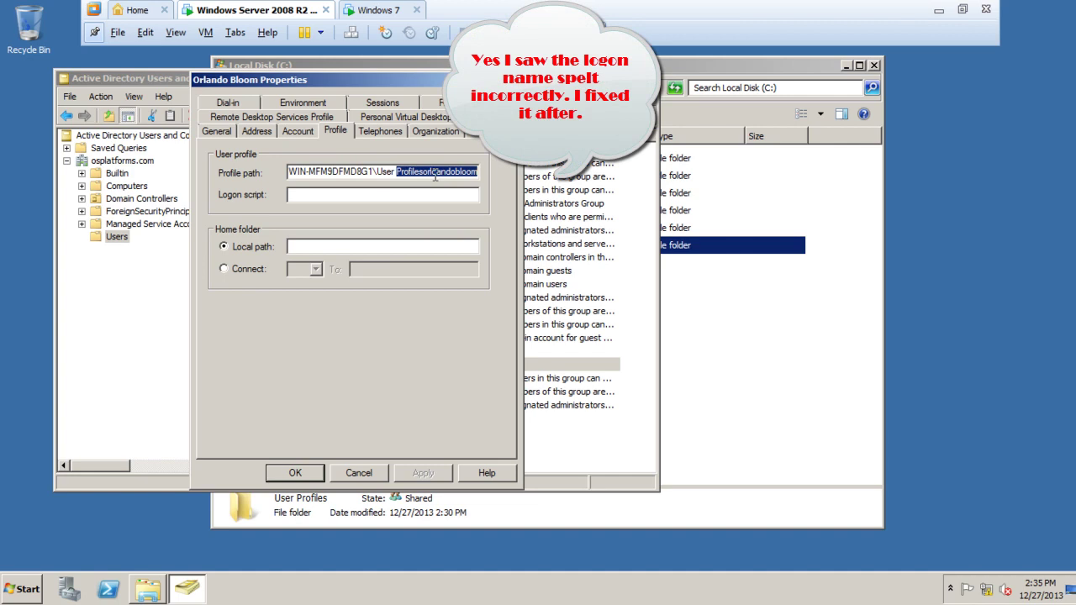
{"action": "double_click", "coordinate": [418, 171]}
{"action": "left_click", "coordinate": [472, 171]}
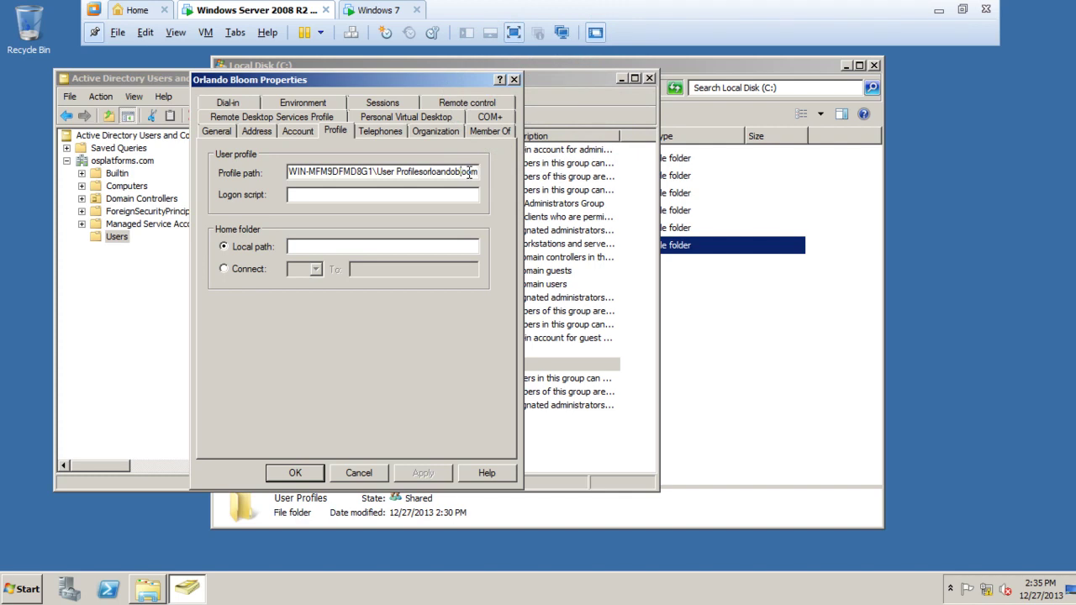
{"action": "key", "text": "Left"}
{"action": "key", "text": "Left"}
{"action": "key", "text": "BackSpace"}
{"action": "left_click", "coordinate": [304, 479]}
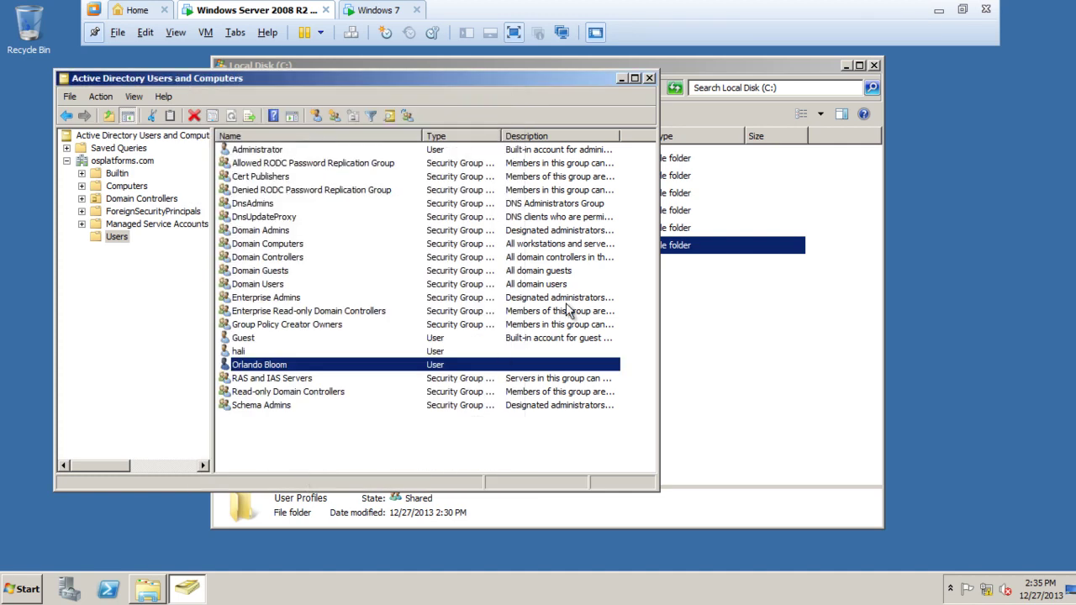
{"action": "double_click", "coordinate": [276, 368]}
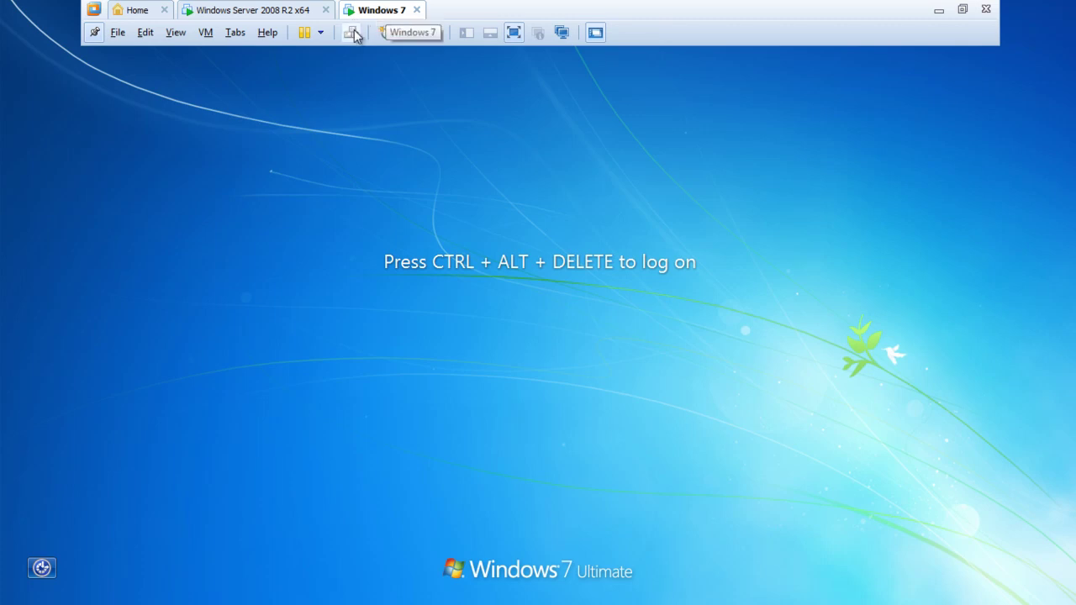
Log on to Windows 7 as the domain test user via Ctrl+Alt+Del and Other User, entering its credentials.
{"action": "left_click", "coordinate": [204, 33]}
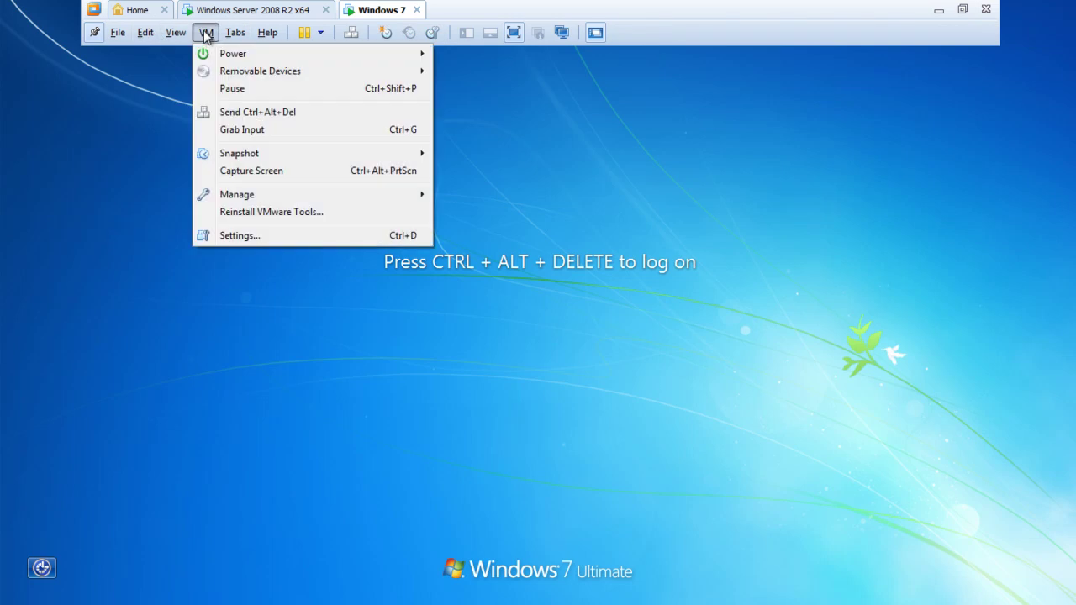
{"action": "left_click", "coordinate": [234, 115]}
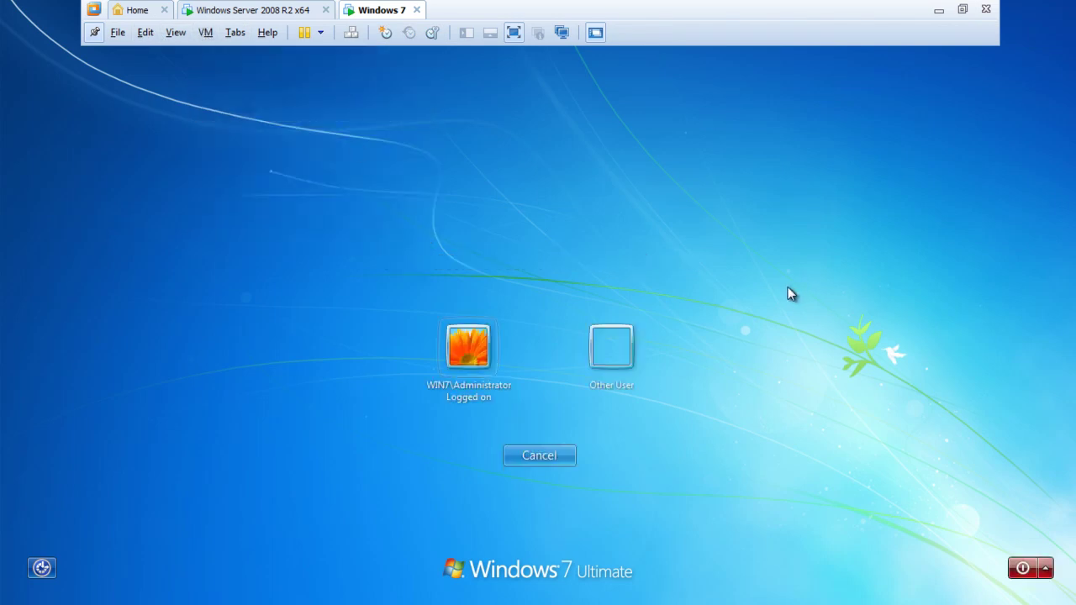
{"action": "left_click", "coordinate": [616, 352]}
{"action": "left_click", "coordinate": [575, 345]}
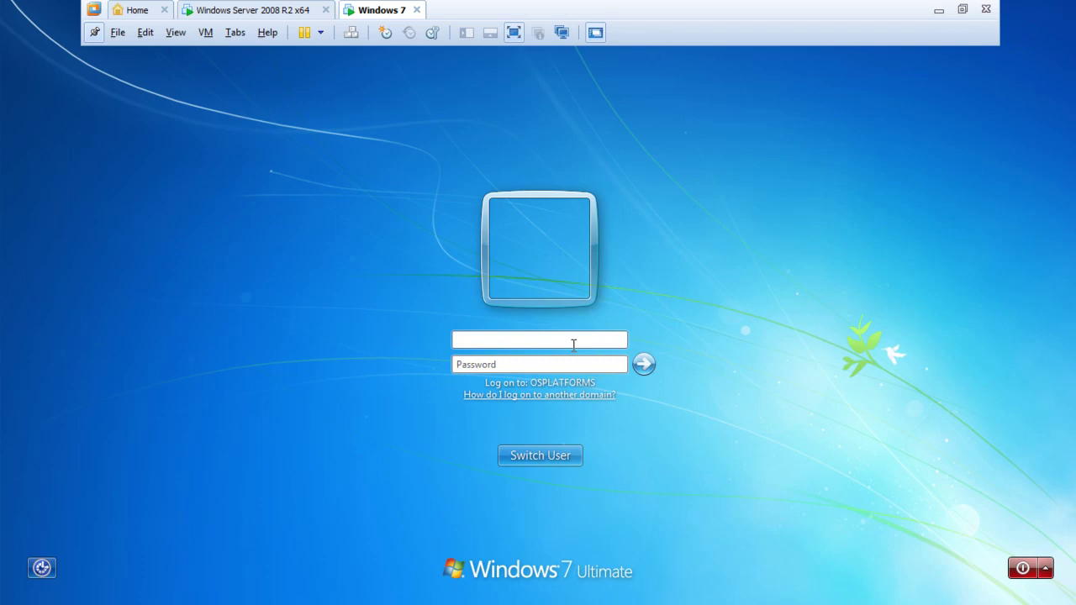
{"action": "type", "text": "orlandobloomp"}
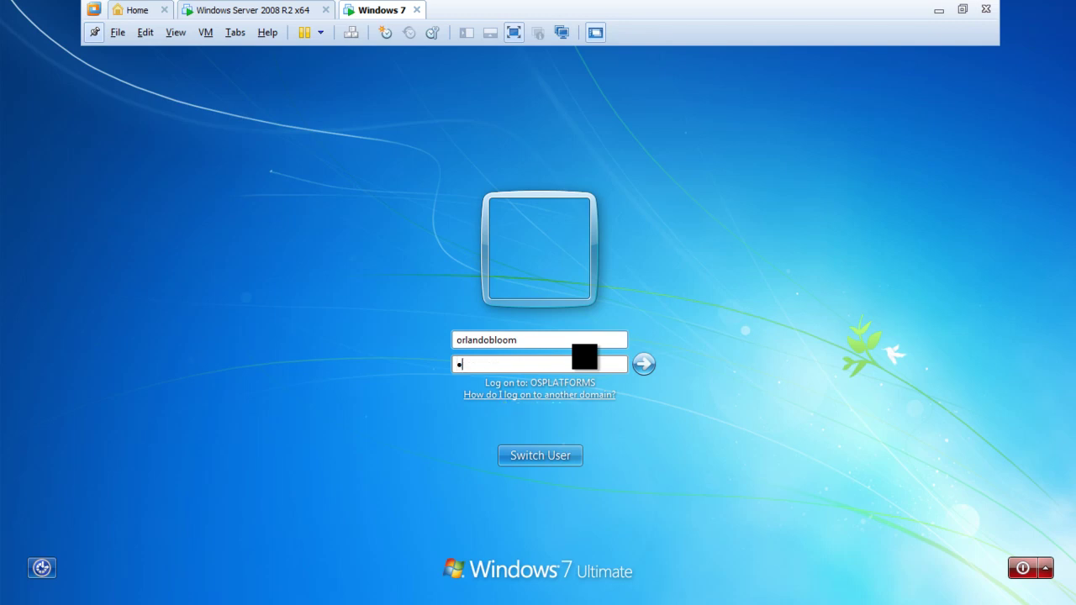
{"action": "type", "text": "assword"}
{"action": "key", "text": "Return"}
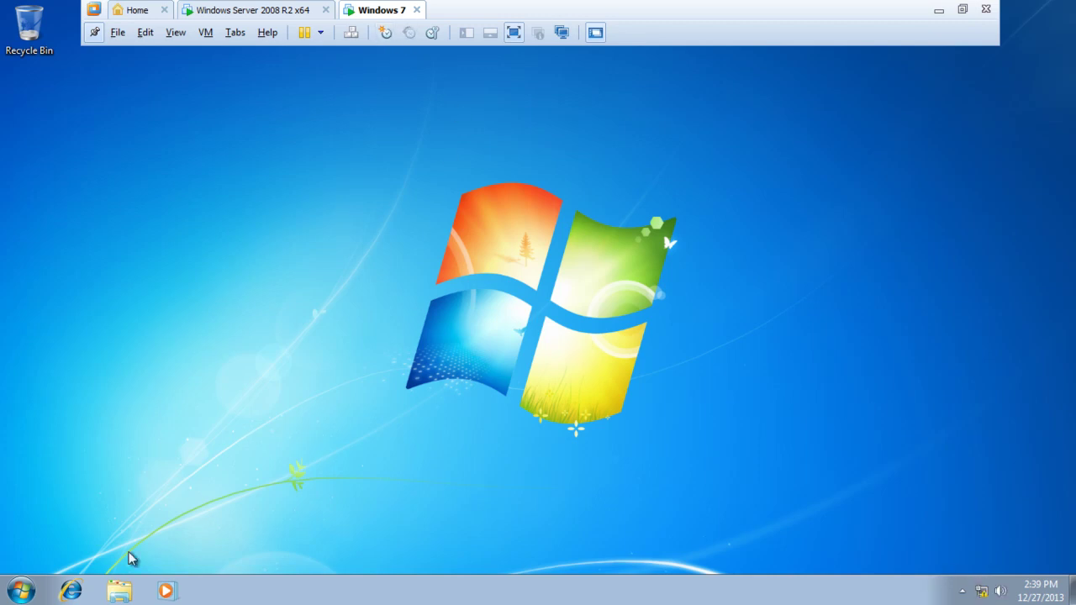
Create a New Text Document on the Windows 7 desktop with the default name.
{"action": "left_click", "coordinate": [17, 591]}
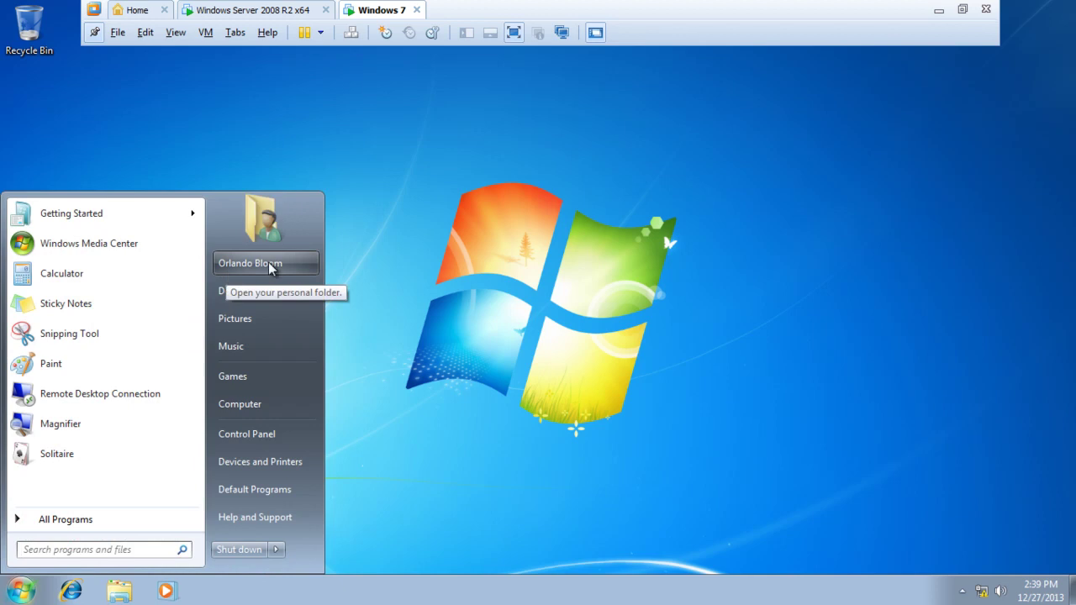
{"action": "left_click", "coordinate": [413, 272]}
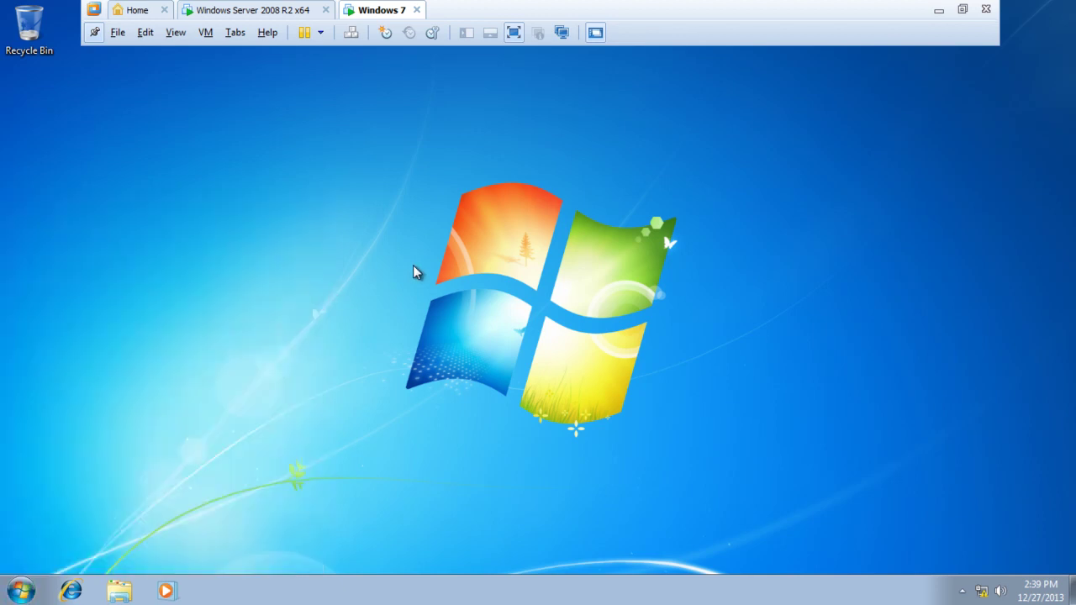
{"action": "right_click", "coordinate": [341, 202]}
{"action": "mouse_move", "coordinate": [372, 312]}
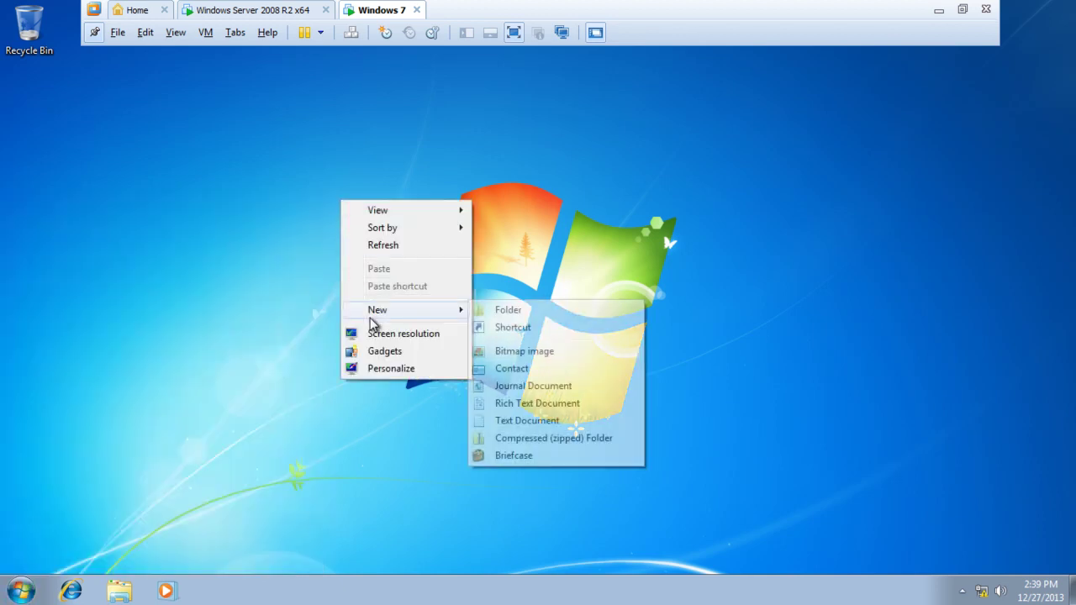
{"action": "left_click", "coordinate": [503, 423]}
{"action": "left_click", "coordinate": [399, 223]}
Type 'testing whether this would work' into the text document and save it on closing.
{"action": "double_click", "coordinate": [387, 222]}
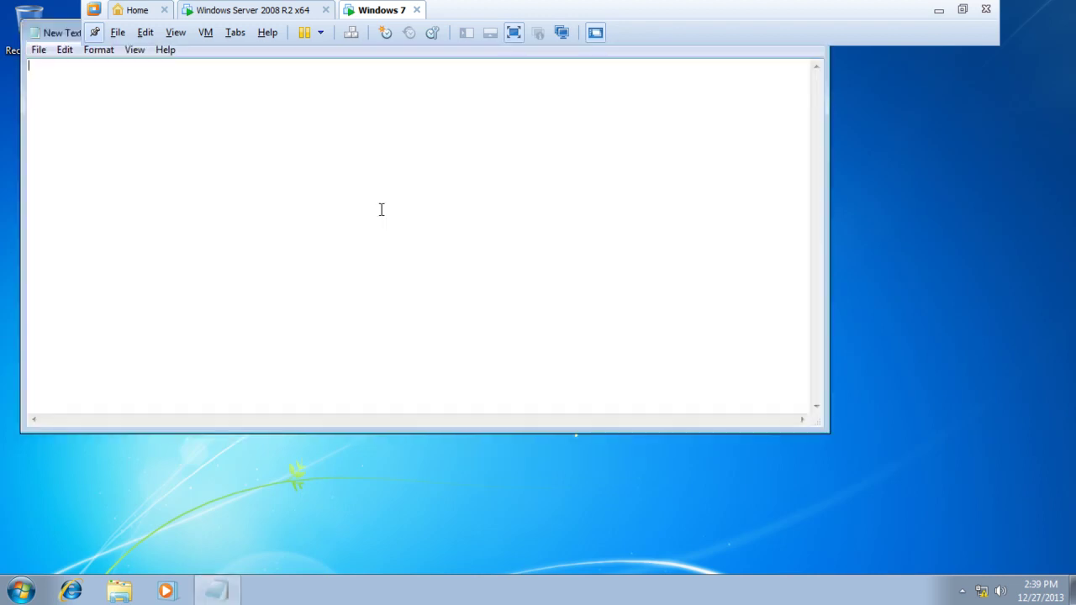
{"action": "type", "text": "test"}
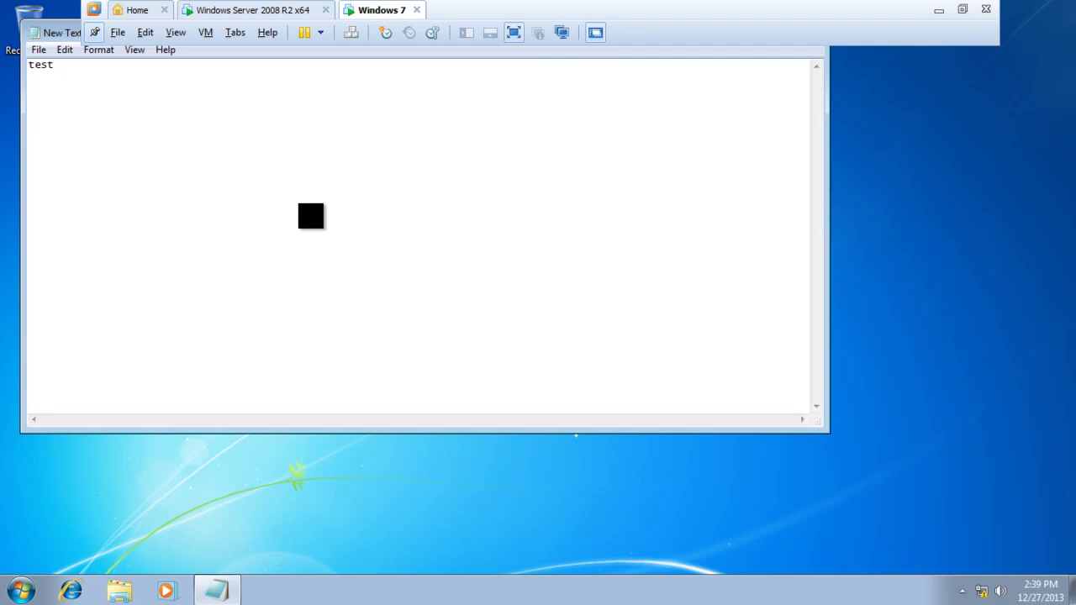
{"action": "type", "text": "ing whether this would work."}
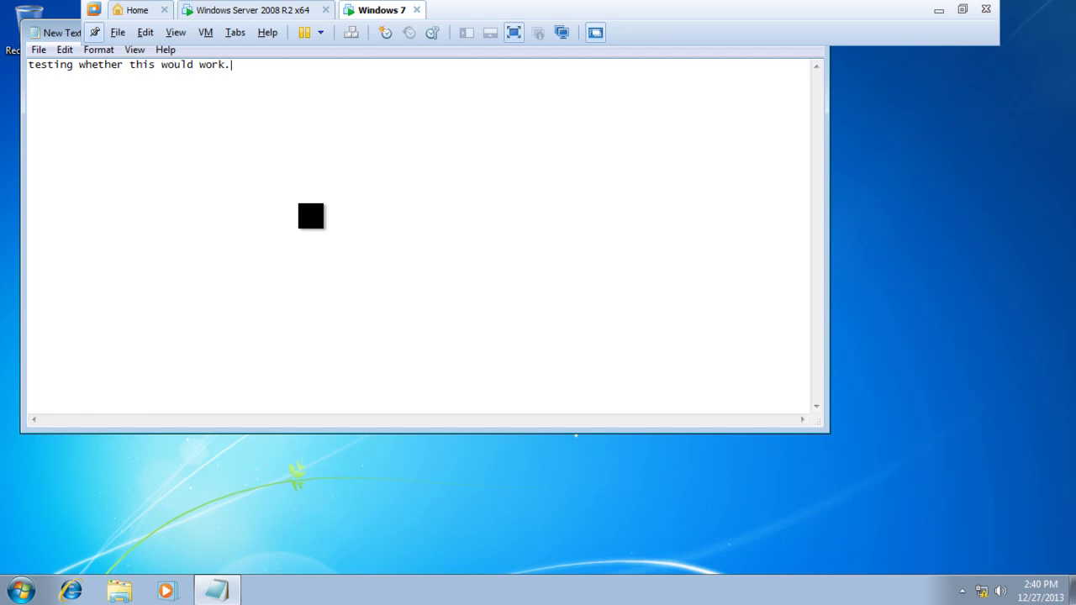
{"action": "left_click", "coordinate": [36, 33]}
{"action": "left_click", "coordinate": [103, 207]}
{"action": "left_click_drag", "start_coordinate": [106, 64], "coordinate": [197, 96]}
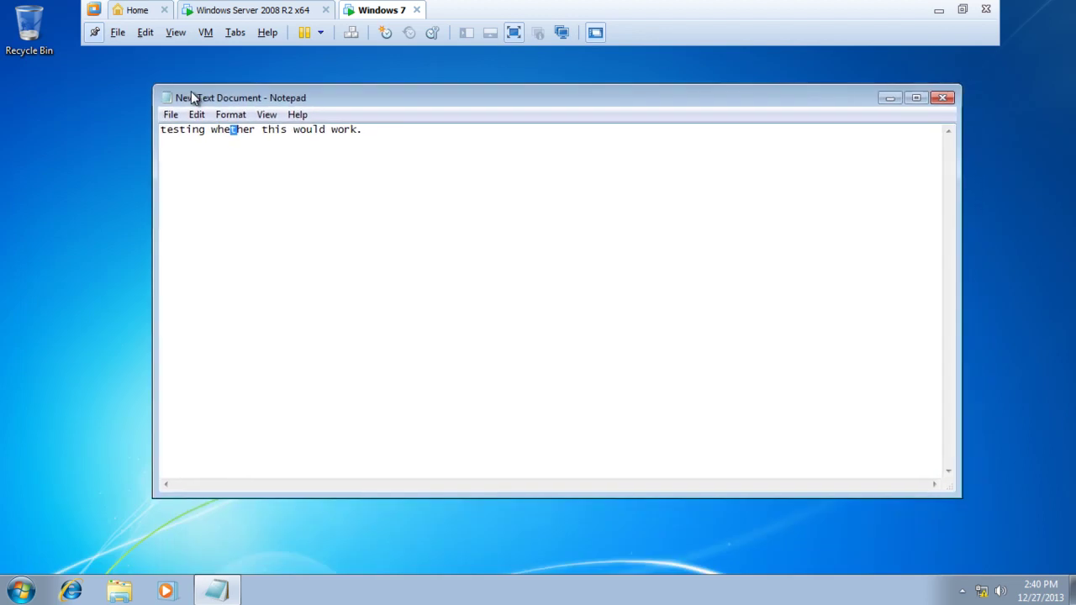
{"action": "left_click", "coordinate": [942, 99]}
{"action": "left_click", "coordinate": [505, 312]}
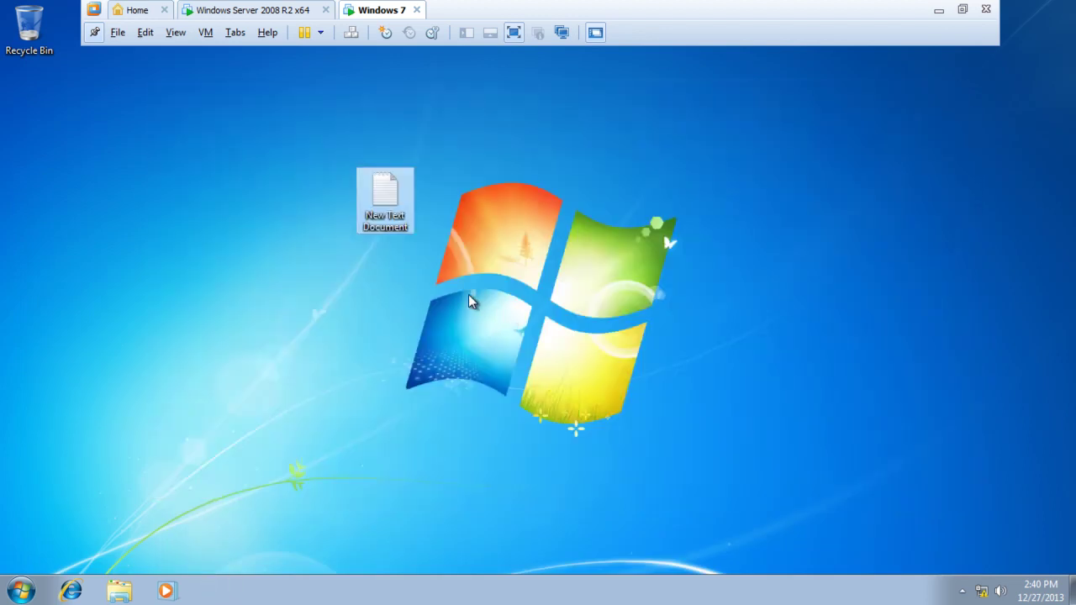
Make the Windows 7 desktop background solid teal and move New Text Document under Recycle Bin.
{"action": "right_click", "coordinate": [392, 292]}
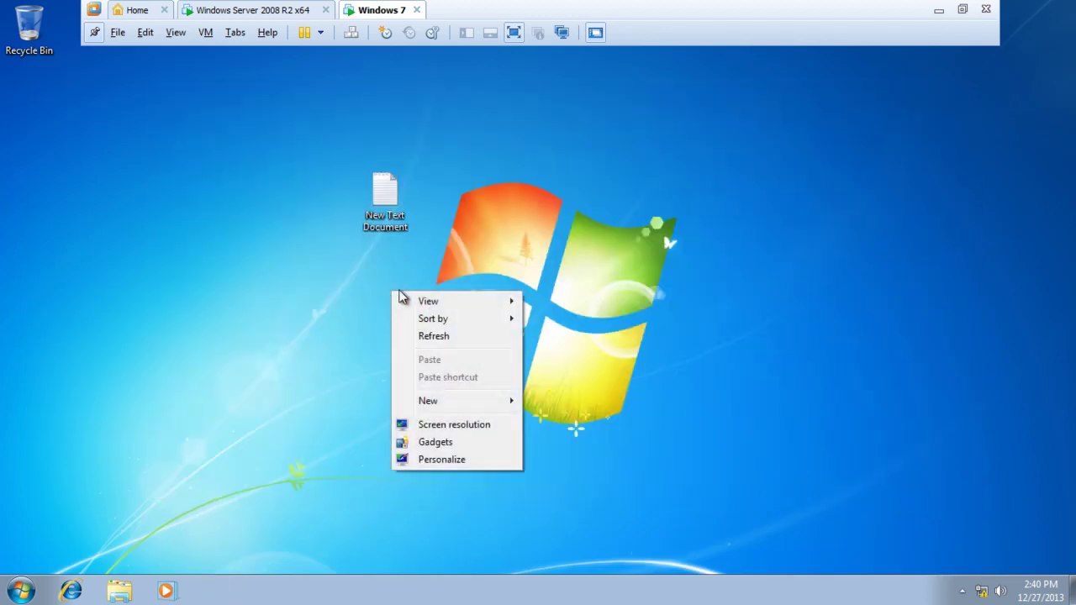
{"action": "left_click", "coordinate": [455, 459]}
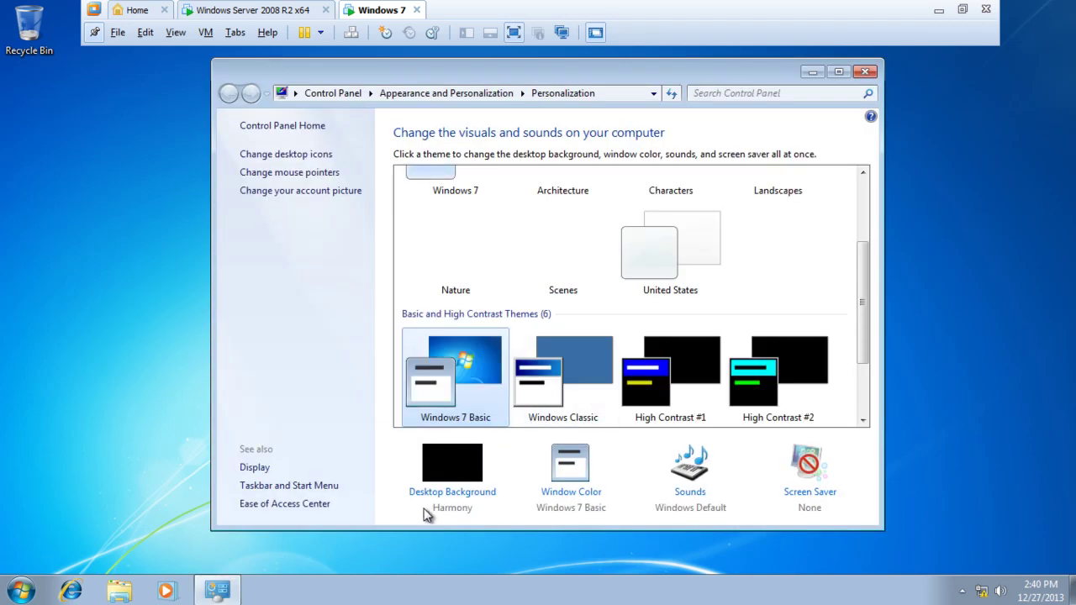
{"action": "left_click", "coordinate": [434, 492]}
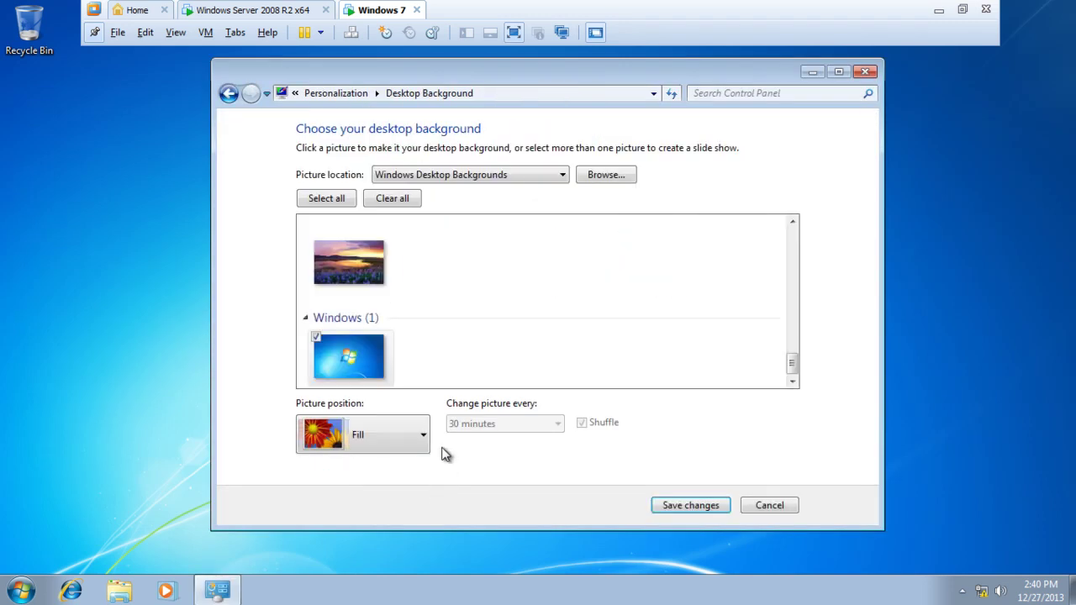
{"action": "left_click", "coordinate": [431, 171]}
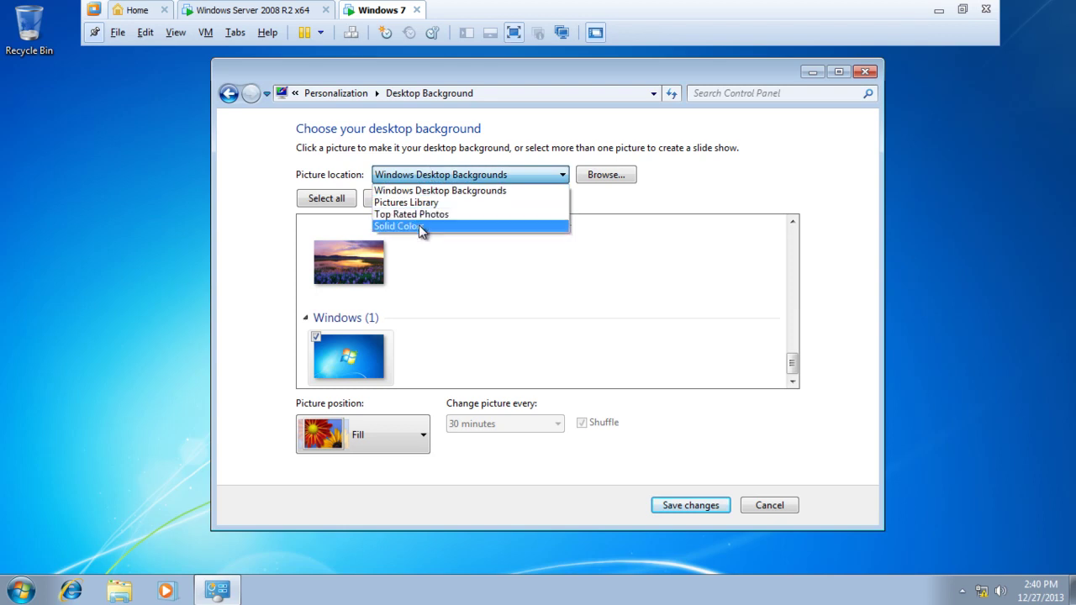
{"action": "left_click", "coordinate": [419, 224]}
{"action": "left_click", "coordinate": [529, 307]}
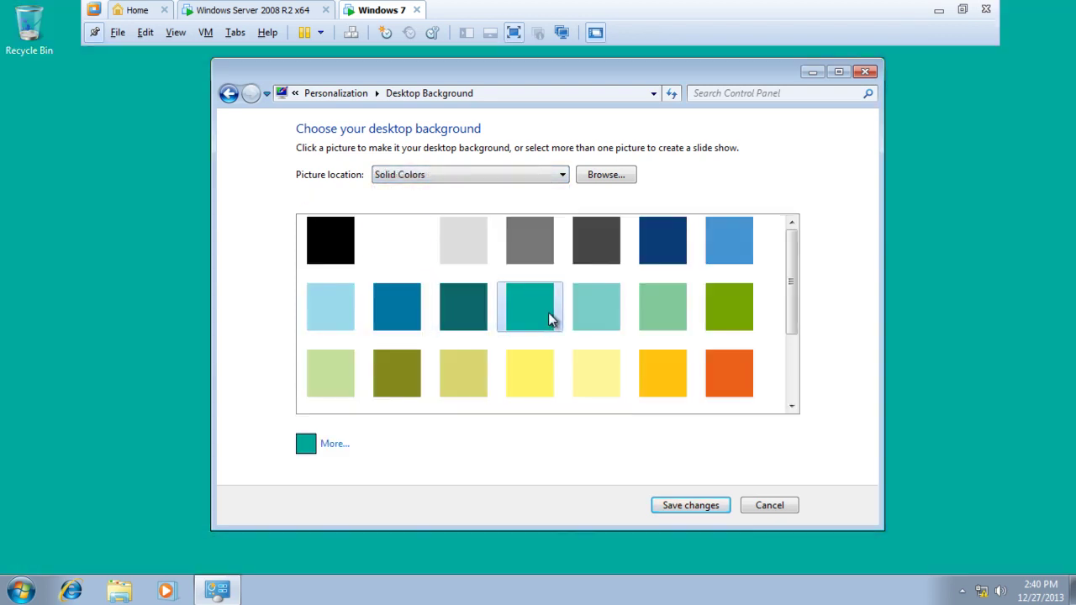
{"action": "left_click", "coordinate": [696, 507]}
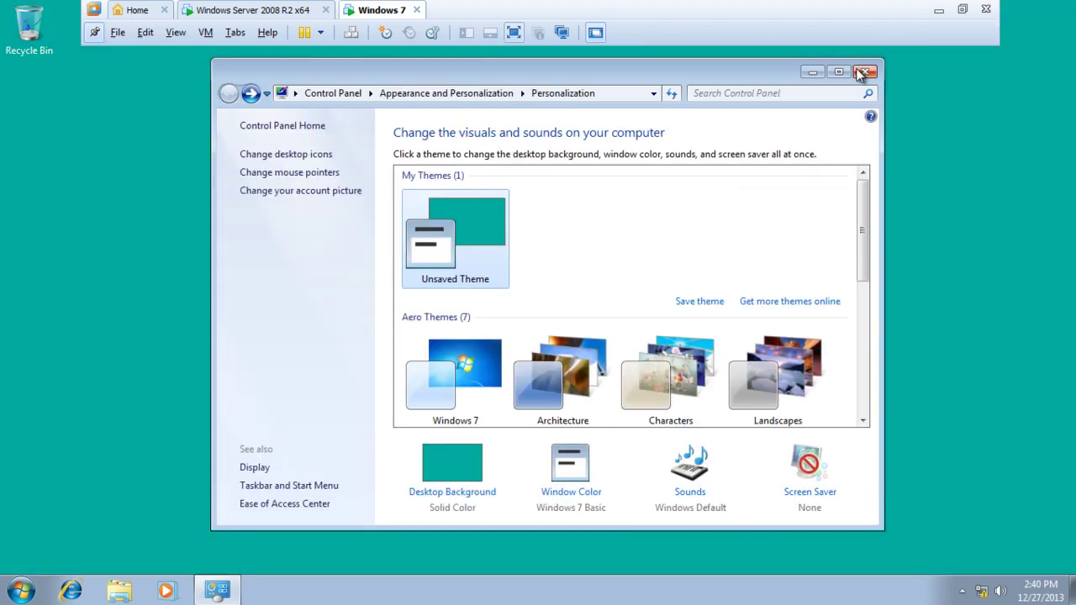
{"action": "left_click", "coordinate": [865, 71]}
{"action": "left_click_drag", "start_coordinate": [383, 196], "coordinate": [42, 105]}
Log off the Windows 7 session from the Start menu's shut-down options.
{"action": "left_click", "coordinate": [20, 592]}
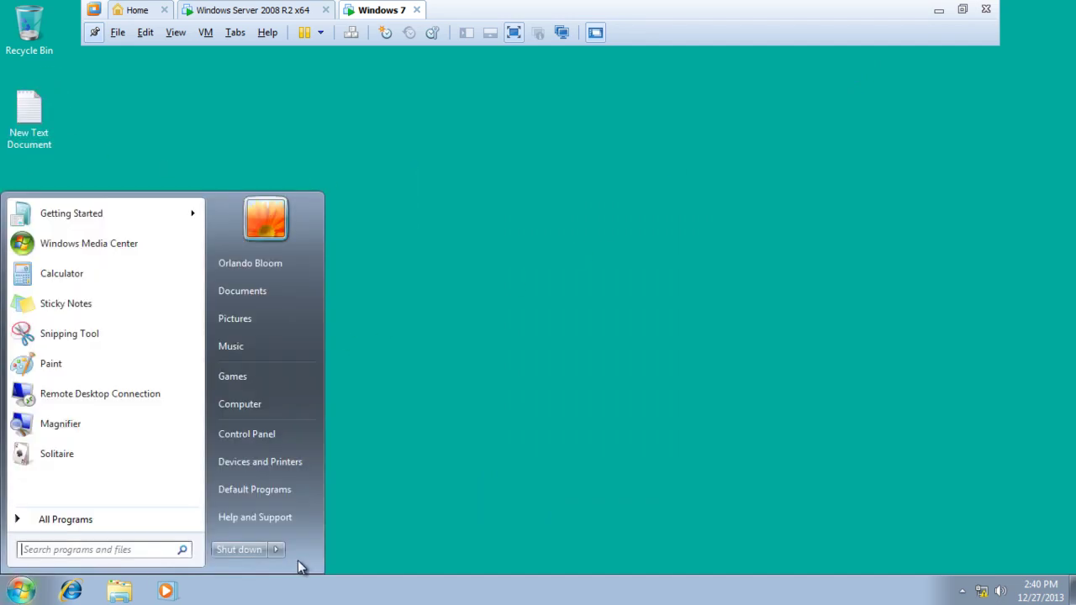
{"action": "mouse_move", "coordinate": [273, 550]}
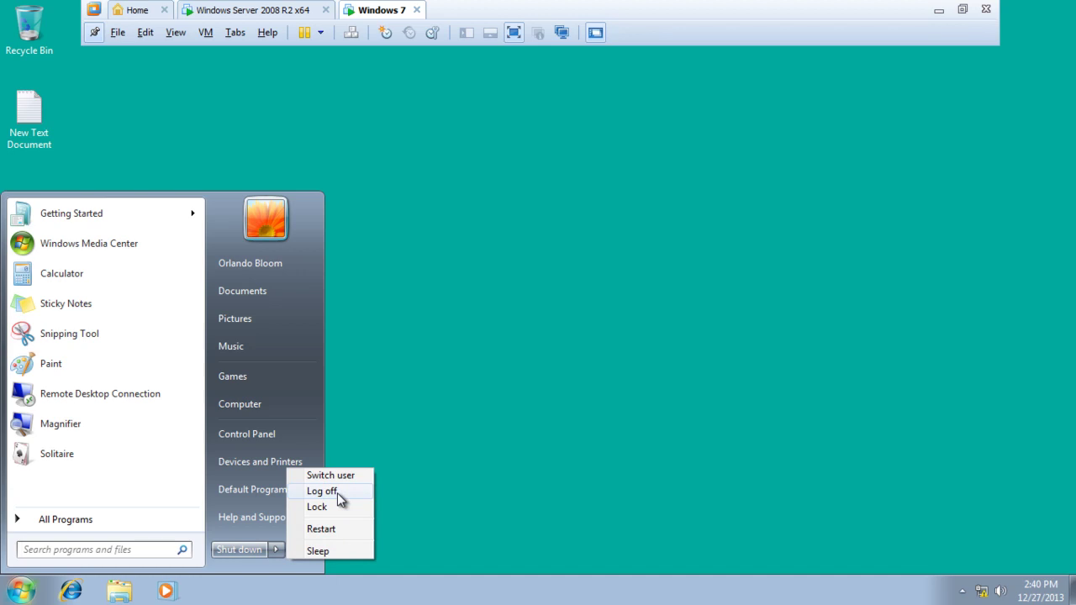
{"action": "left_click", "coordinate": [322, 492]}
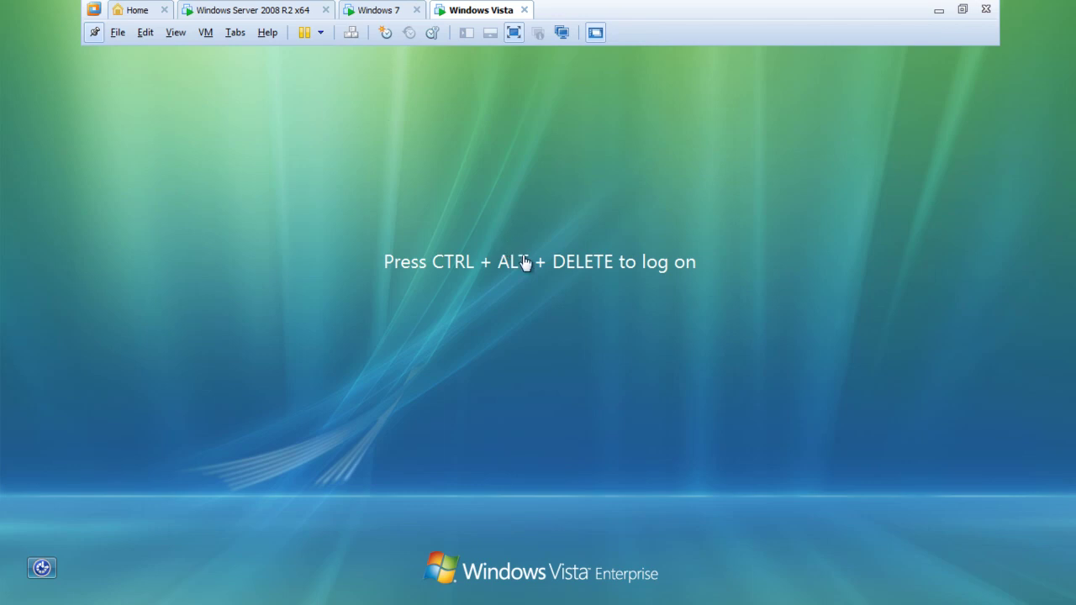
Send Ctrl+Alt+Del to the Vista VM and sign in with the domain user's password.
{"action": "left_click", "coordinate": [210, 34]}
{"action": "mouse_move", "coordinate": [217, 58]}
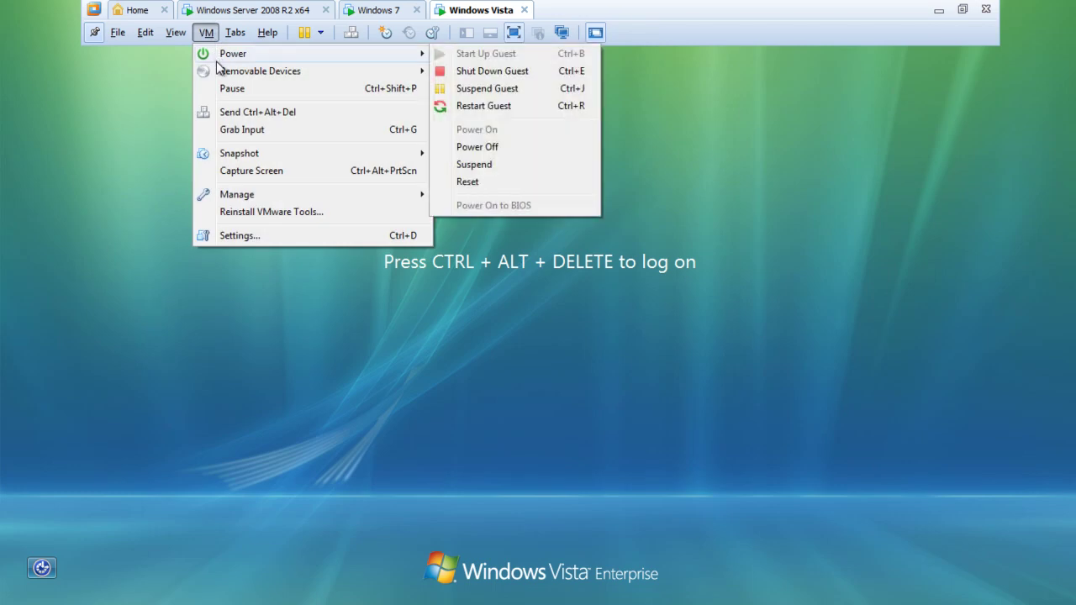
{"action": "left_click", "coordinate": [223, 113]}
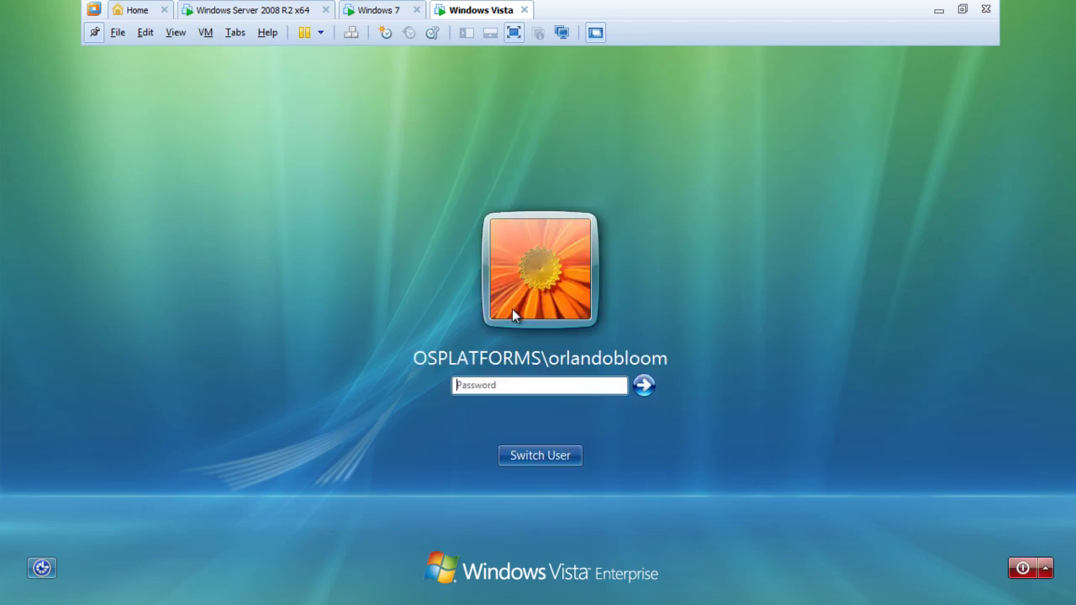
{"action": "left_click", "coordinate": [571, 382]}
{"action": "key", "text": "ctrl+alt"}
{"action": "left_click", "coordinate": [574, 383]}
{"action": "type", "text": "password1"}
{"action": "left_click", "coordinate": [644, 385]}
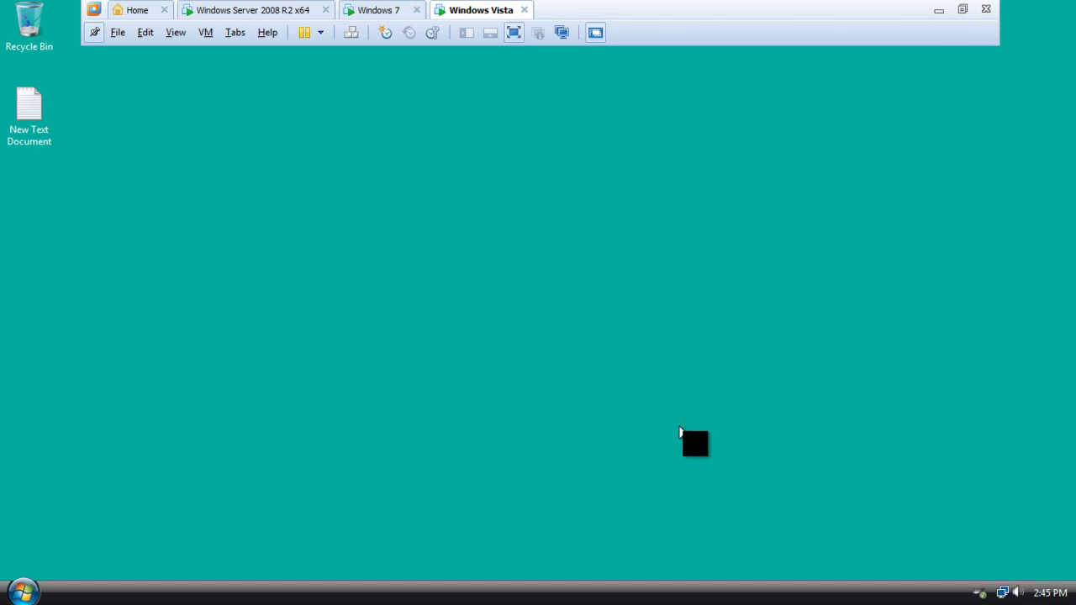
Add the line 'Yes!!!!! This thing really works.' to New Text Document, then close Notepad.
{"action": "double_click", "coordinate": [23, 133]}
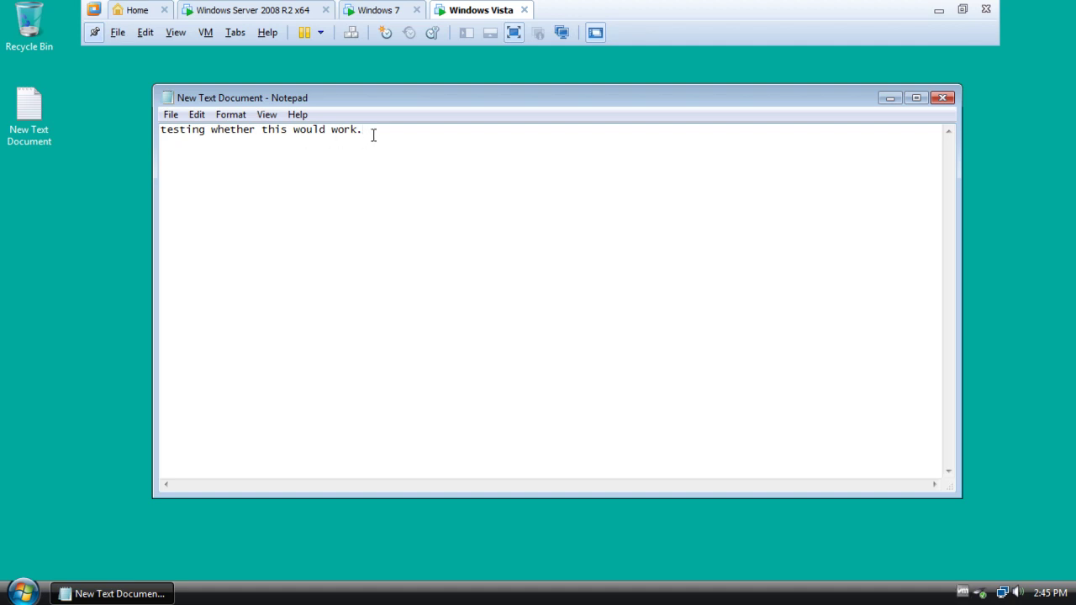
{"action": "key", "text": "Return"}
{"action": "type", "text": "Yes!!!!! This thing really works."}
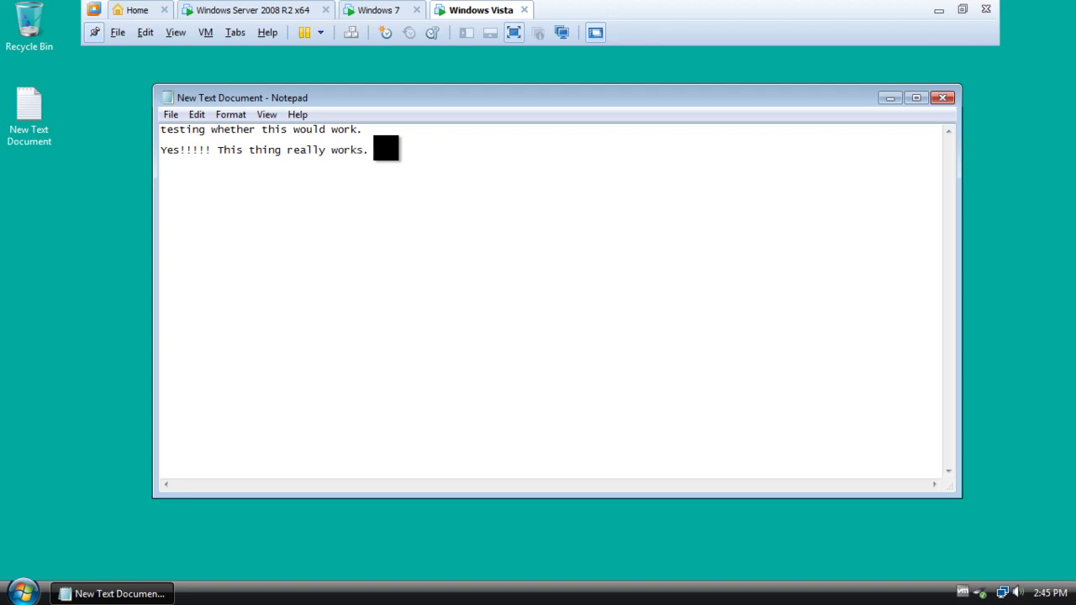
{"action": "type", "text": "ats!!!"}
{"action": "left_click", "coordinate": [942, 97]}
Save the text file, then make the Vista desktop background solid yellow and close Personalization.
{"action": "left_click", "coordinate": [505, 316]}
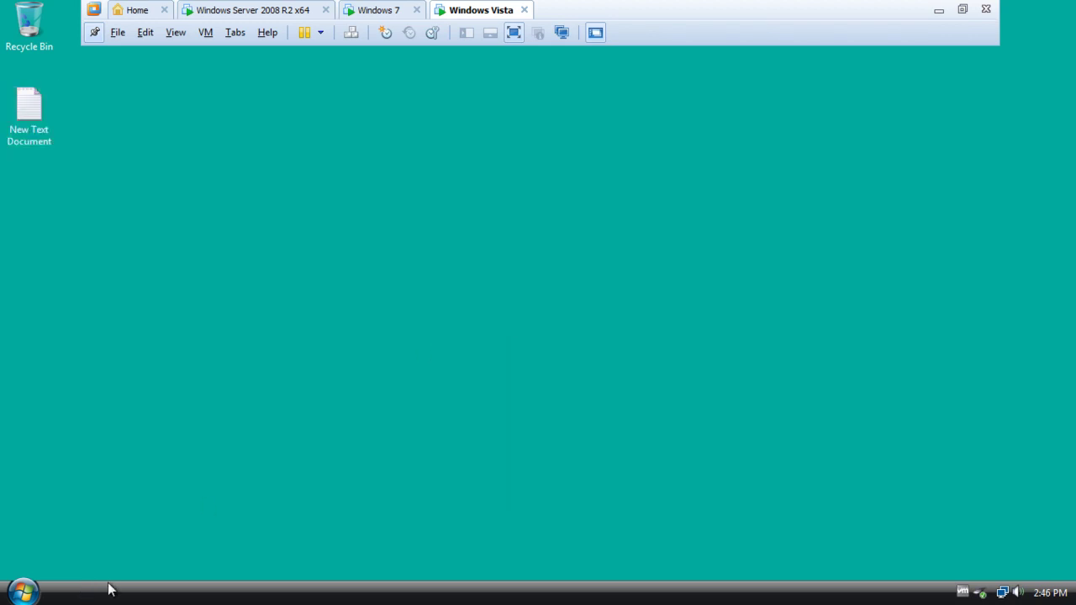
{"action": "right_click", "coordinate": [194, 324]}
{"action": "left_click", "coordinate": [242, 461]}
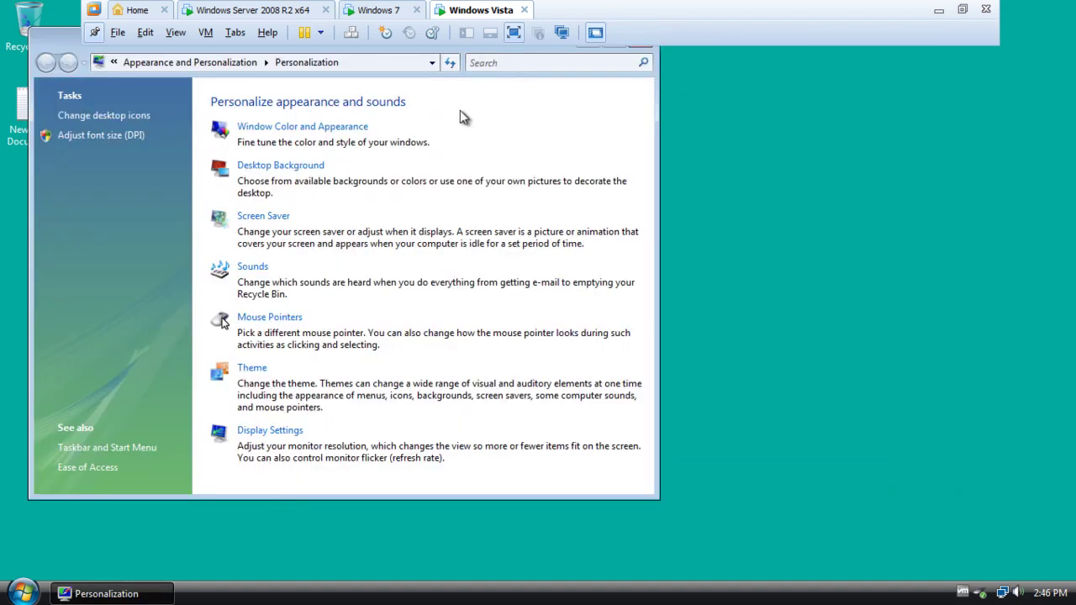
{"action": "left_click", "coordinate": [269, 167]}
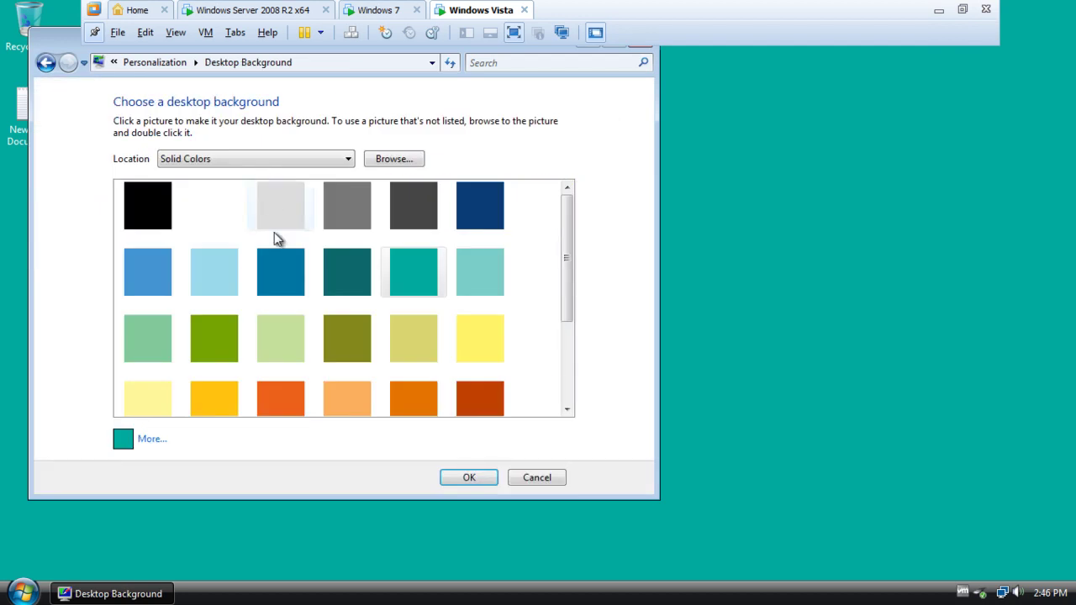
{"action": "left_click", "coordinate": [483, 341]}
{"action": "left_click", "coordinate": [468, 478]}
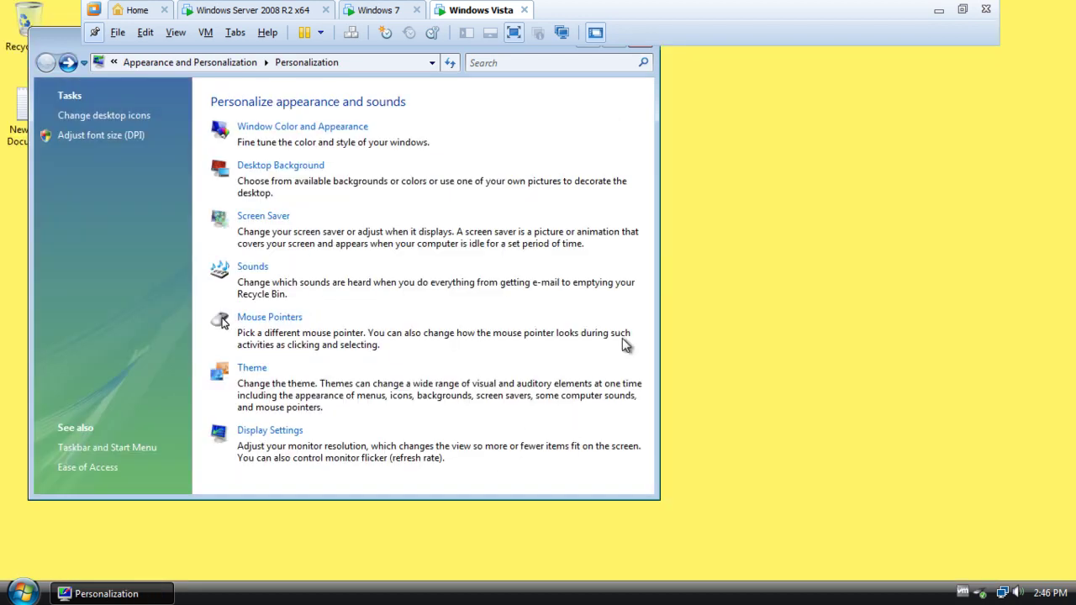
{"action": "left_click", "coordinate": [839, 243]}
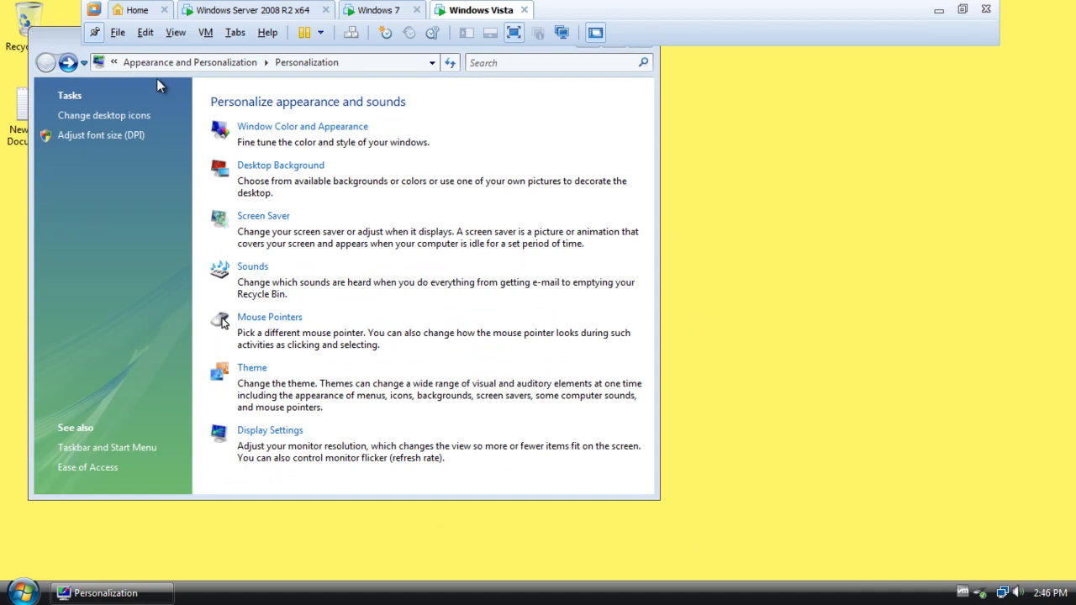
{"action": "left_click_drag", "start_coordinate": [71, 41], "coordinate": [72, 111]}
{"action": "left_click", "coordinate": [649, 110]}
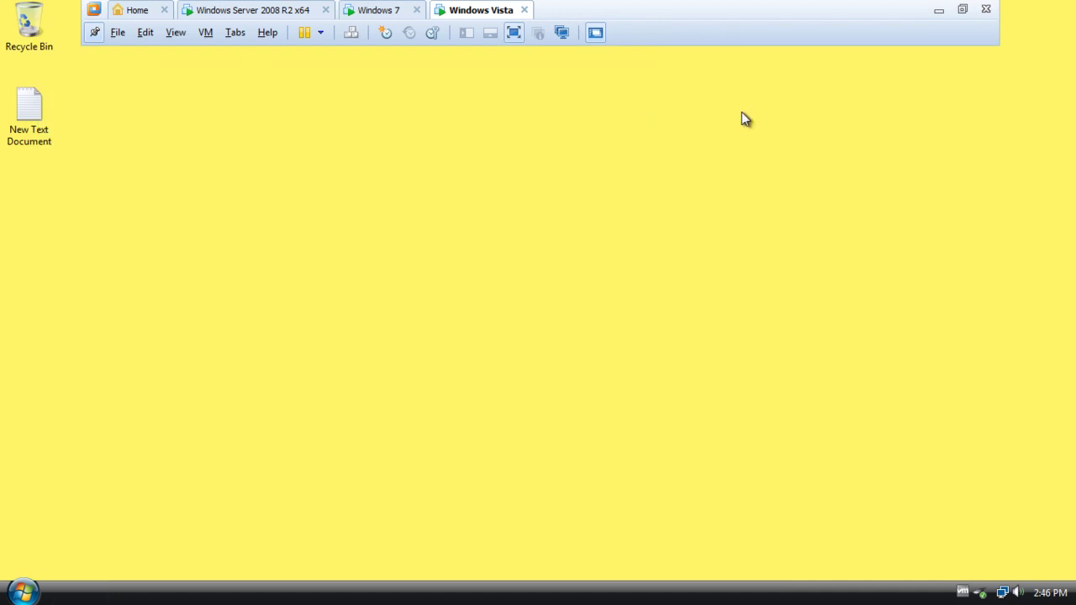
Log off Windows Vista using the Start menu's lock-button arrow menu.
{"action": "left_click", "coordinate": [23, 593]}
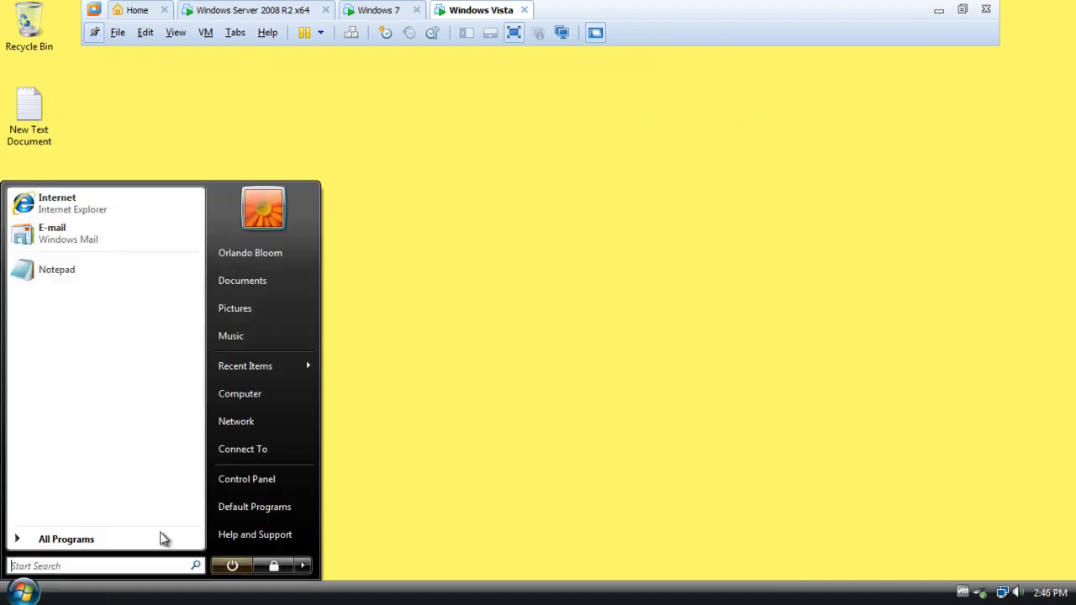
{"action": "left_click", "coordinate": [302, 568]}
{"action": "left_click", "coordinate": [355, 480]}
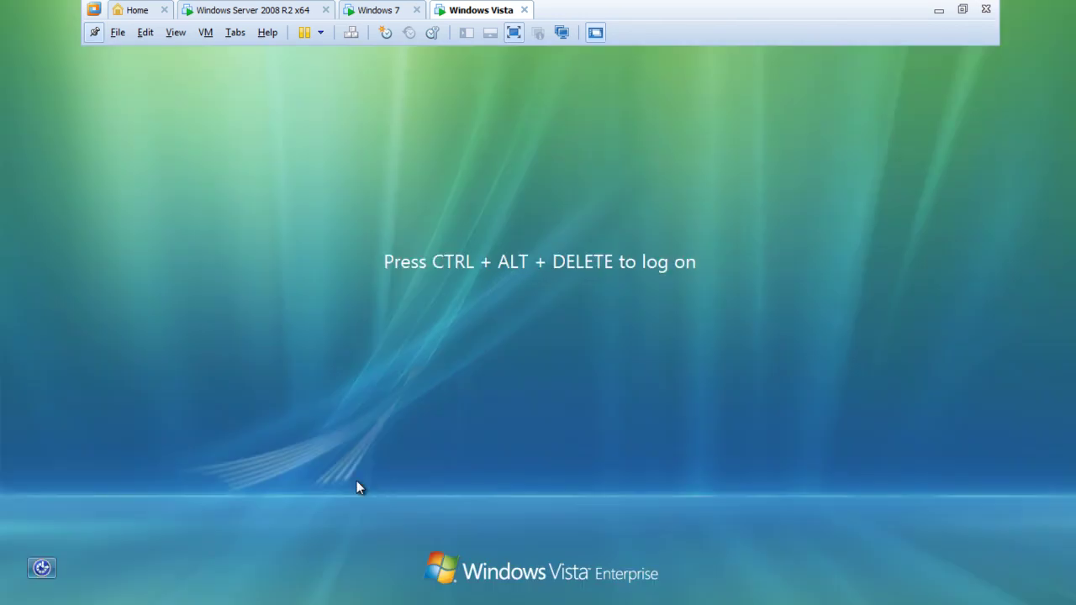
Switch to the Windows 7 VM and sign in as the domain user through Other User.
{"action": "left_click", "coordinate": [392, 15]}
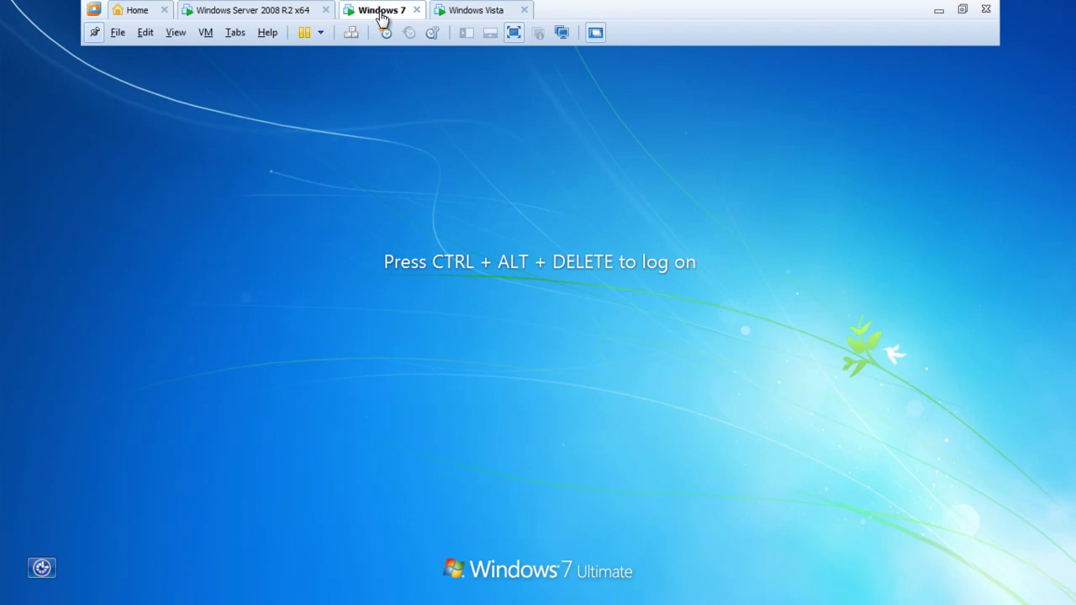
{"action": "left_click", "coordinate": [206, 32]}
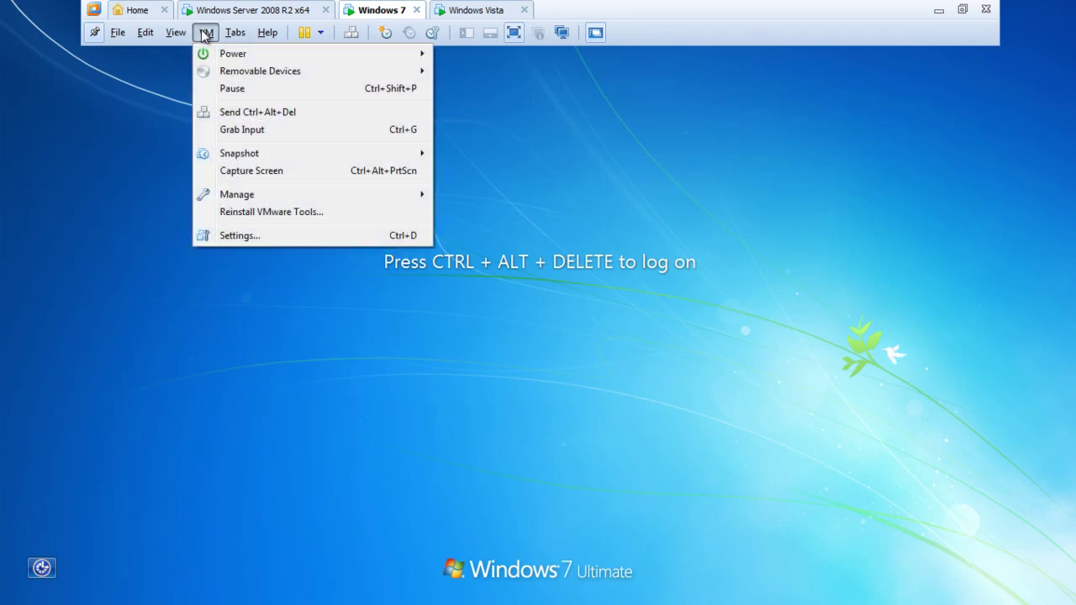
{"action": "left_click", "coordinate": [243, 113]}
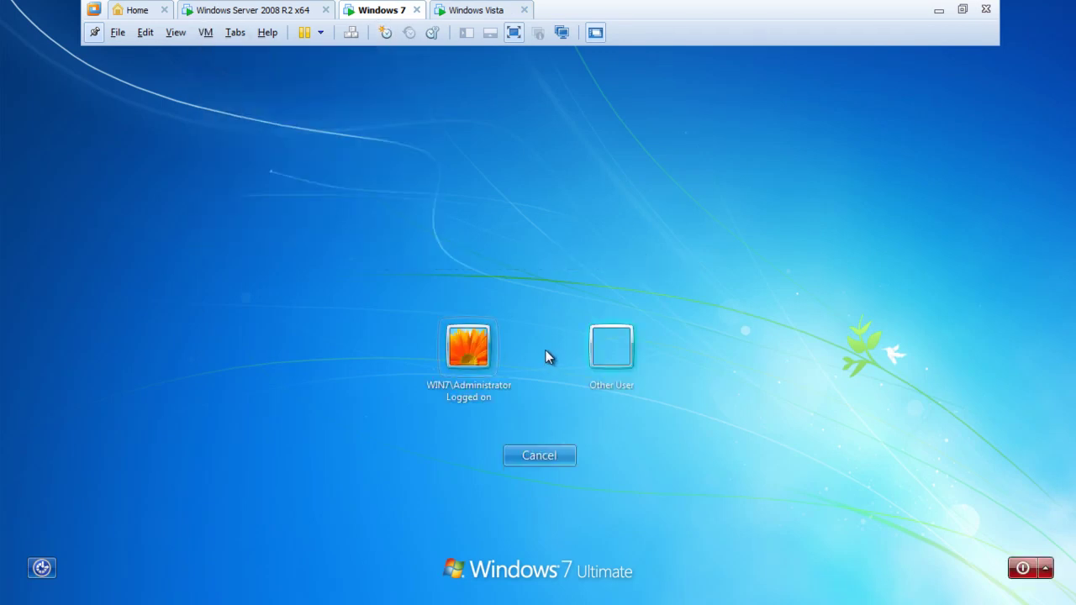
{"action": "left_click", "coordinate": [612, 353]}
{"action": "type", "text": "or"}
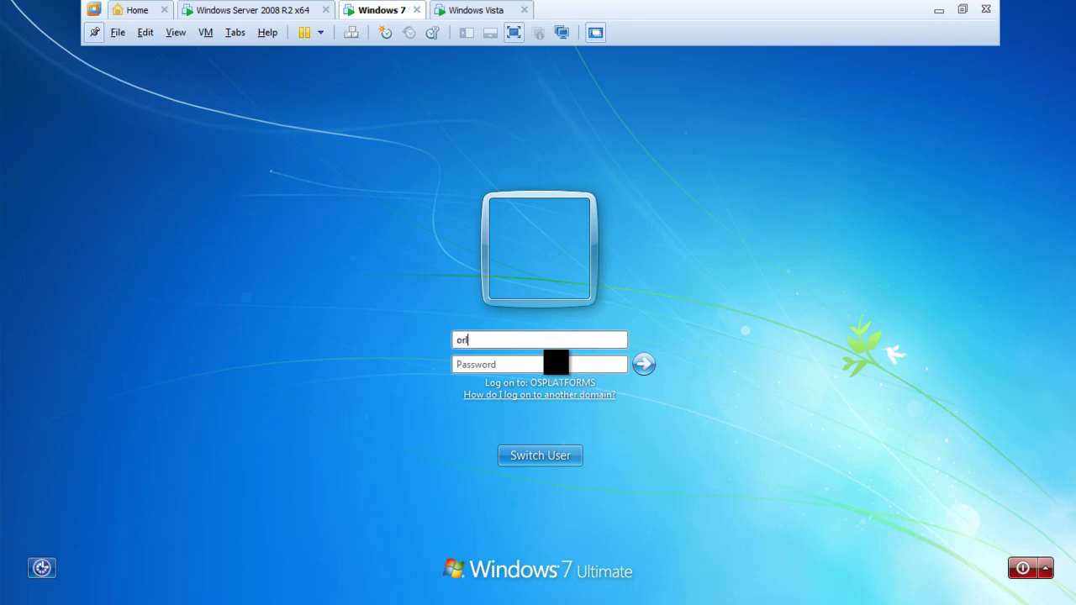
{"action": "type", "text": "landob"}
{"action": "type", "text": "loo"}
{"action": "type", "text": "P"}
{"action": "key", "text": "Return"}
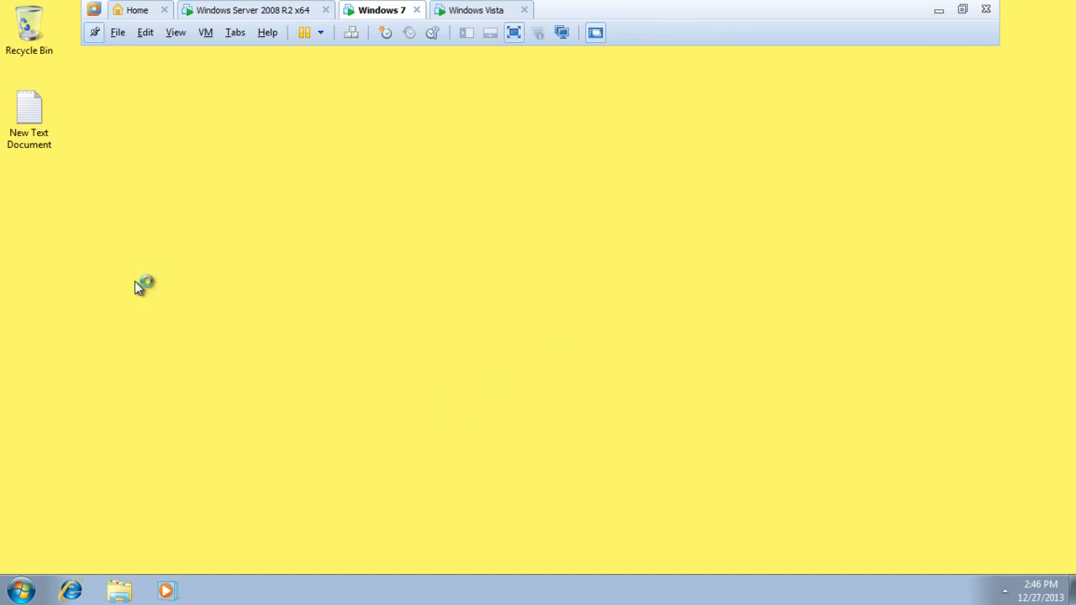
{"action": "double_click", "coordinate": [25, 136]}
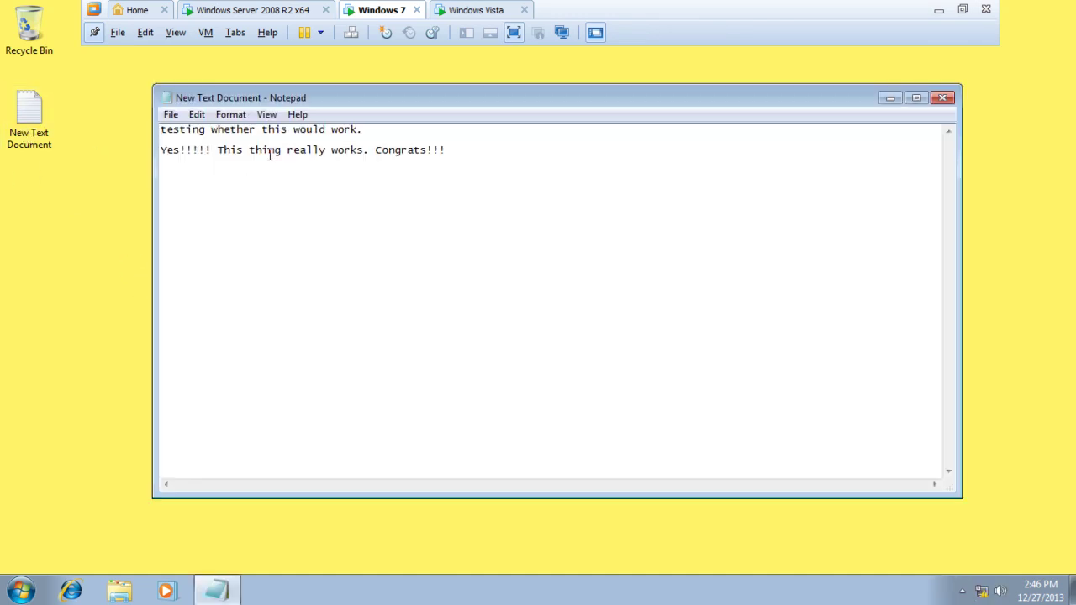
{"action": "left_click", "coordinate": [494, 170]}
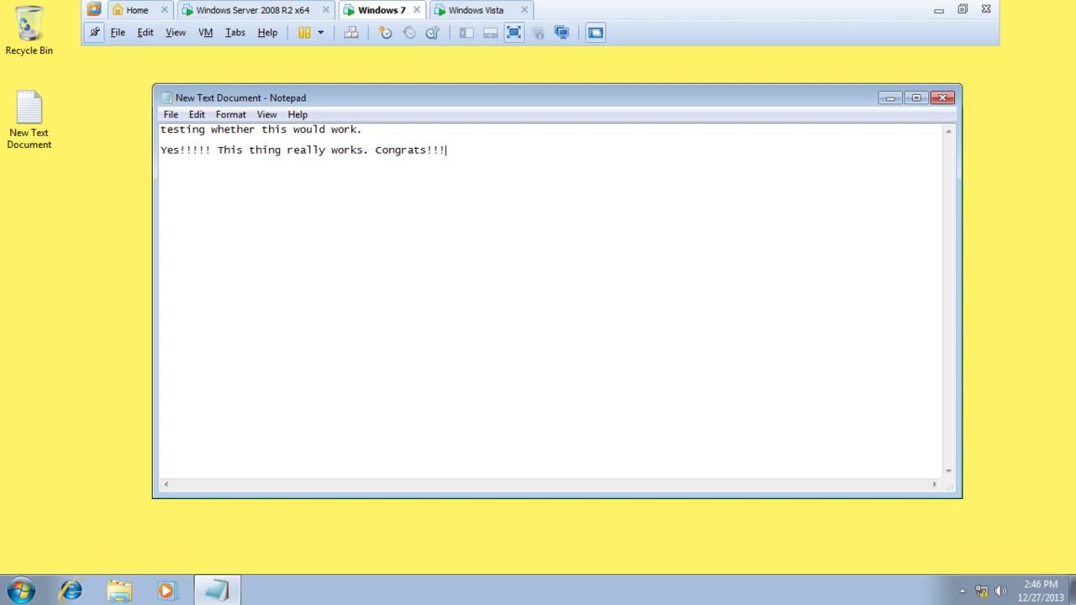
{"action": "left_click", "coordinate": [943, 98]}
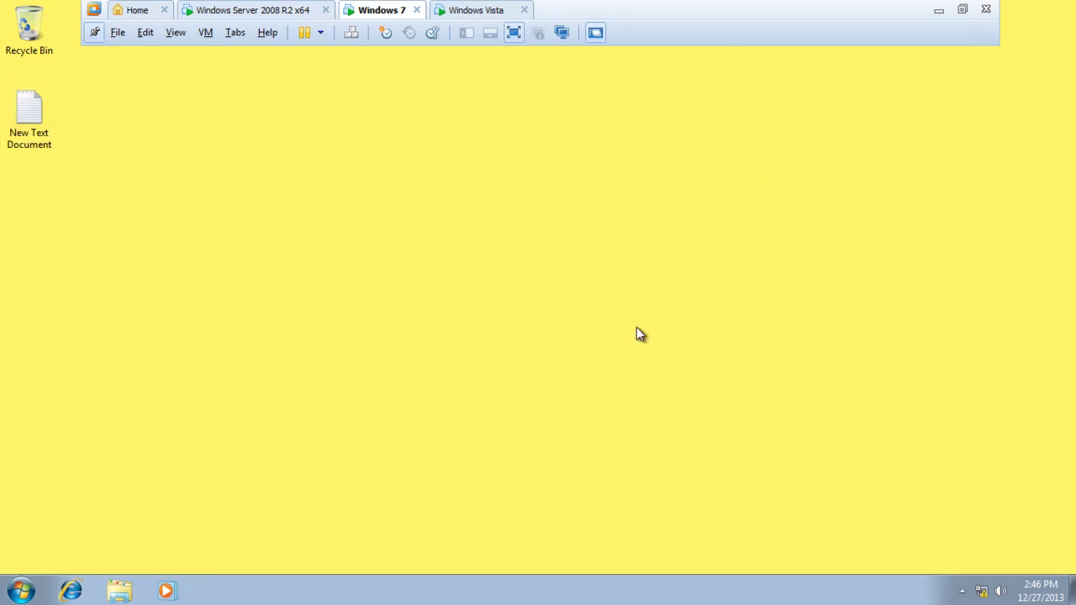